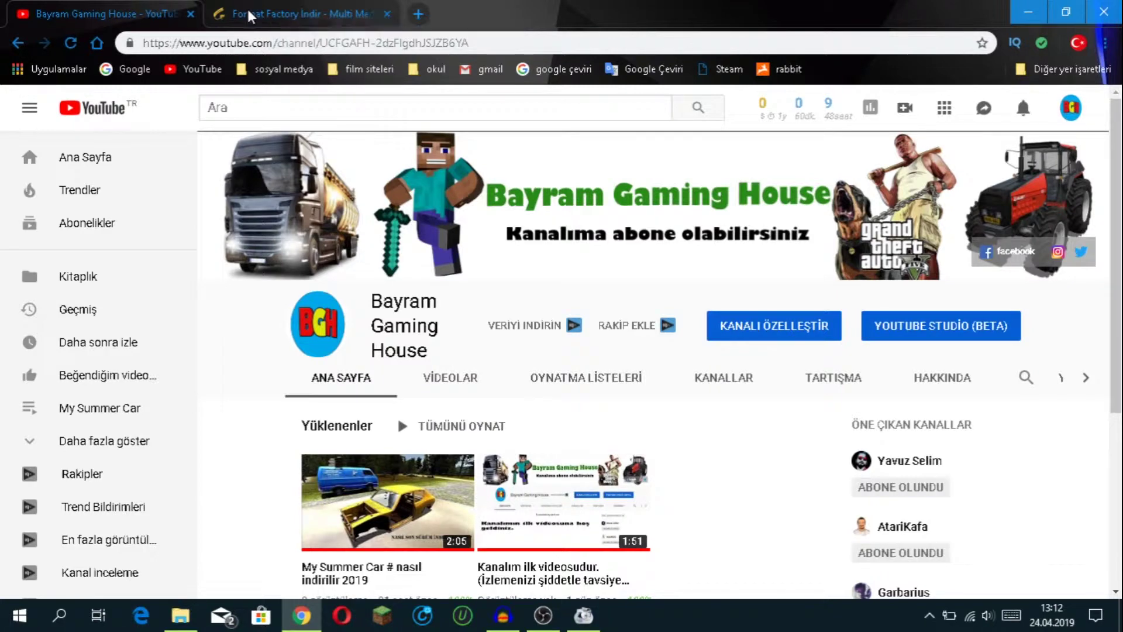
# Step: View the Format Factory download page on gezginler.net and switch to the FormatFactory program
pyautogui.click(247, 7)
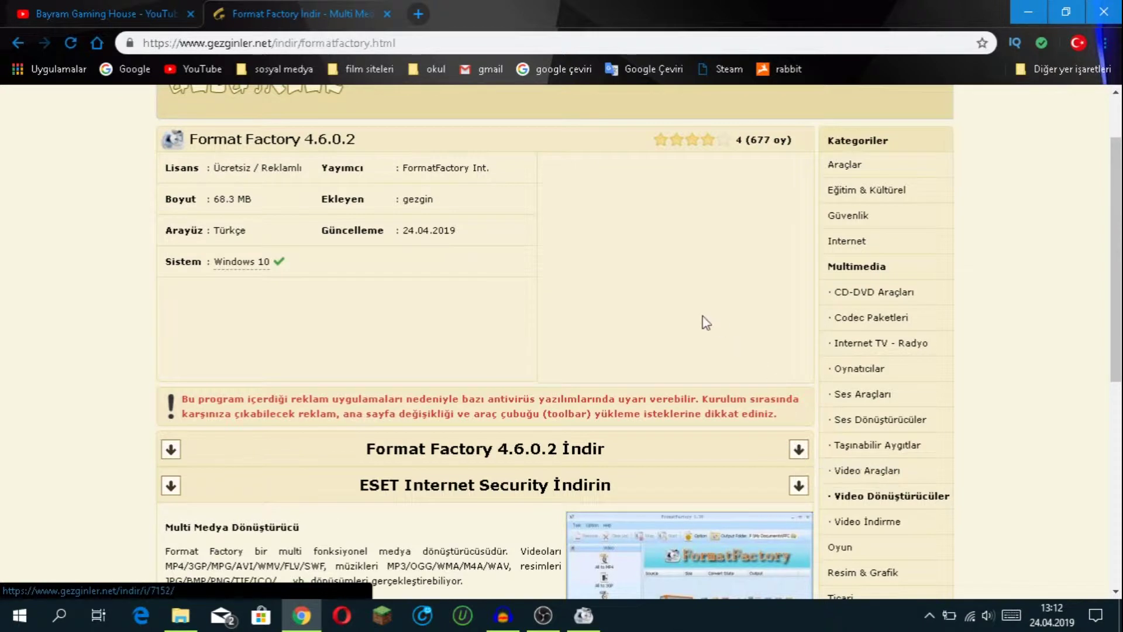
pyautogui.click(601, 621)
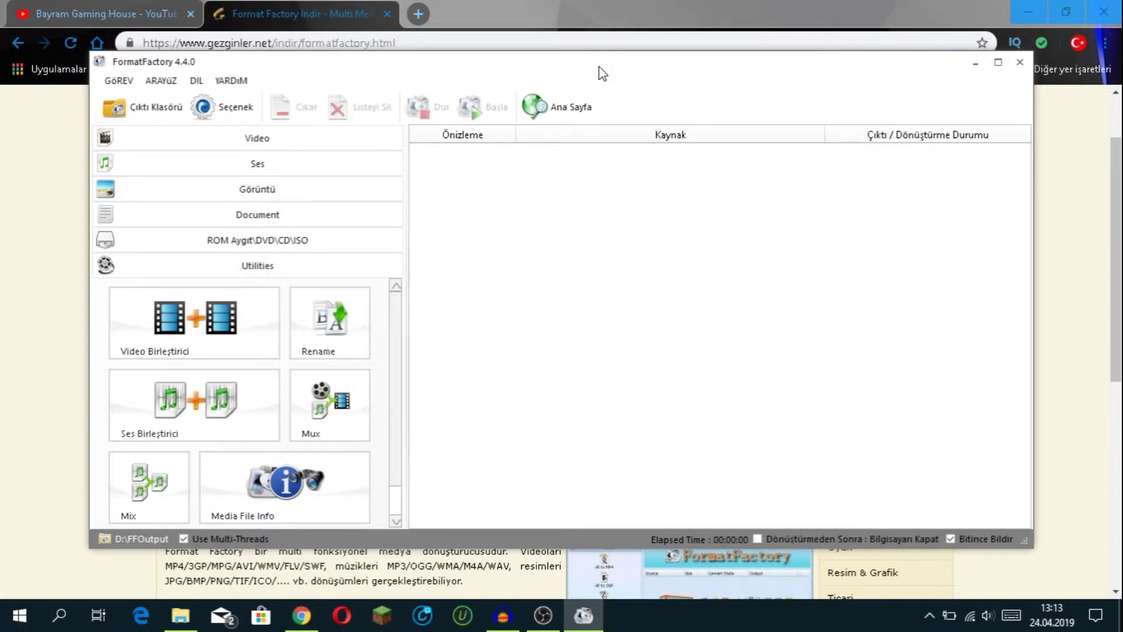
# Step: Queue the desktop file erik dalı gevrektir.mp3 in FormatFactory for conversion to OGG
pyautogui.click(1121, 616)
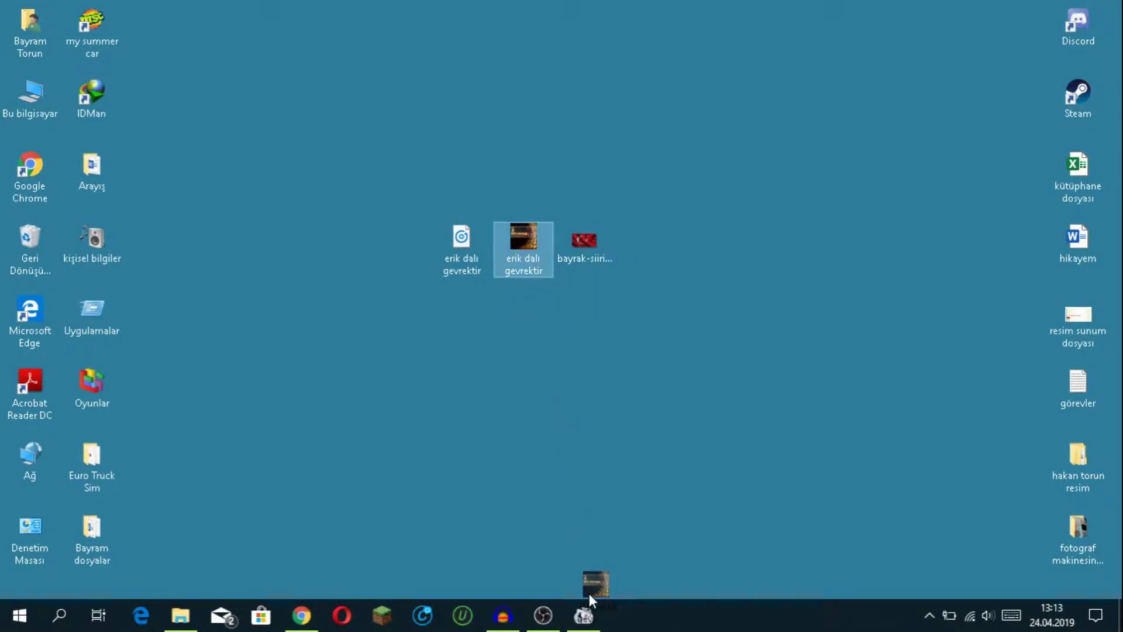
pyautogui.moveTo(585, 620); pyautogui.dragTo(534, 243)
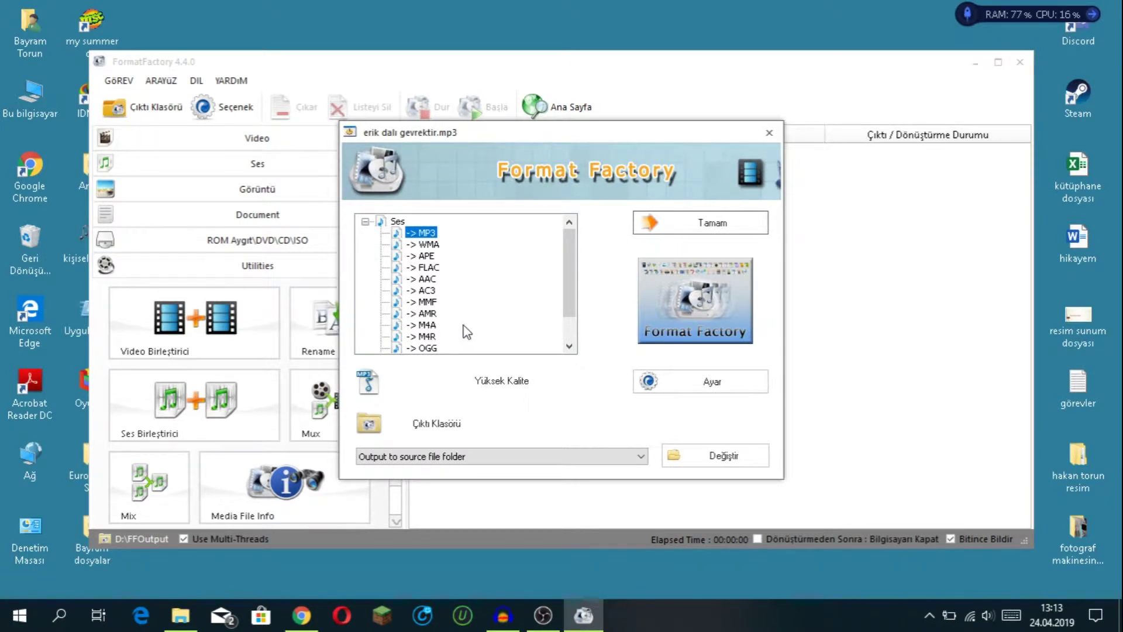
pyautogui.scroll(-1, 466, 331)
pyautogui.click(432, 316)
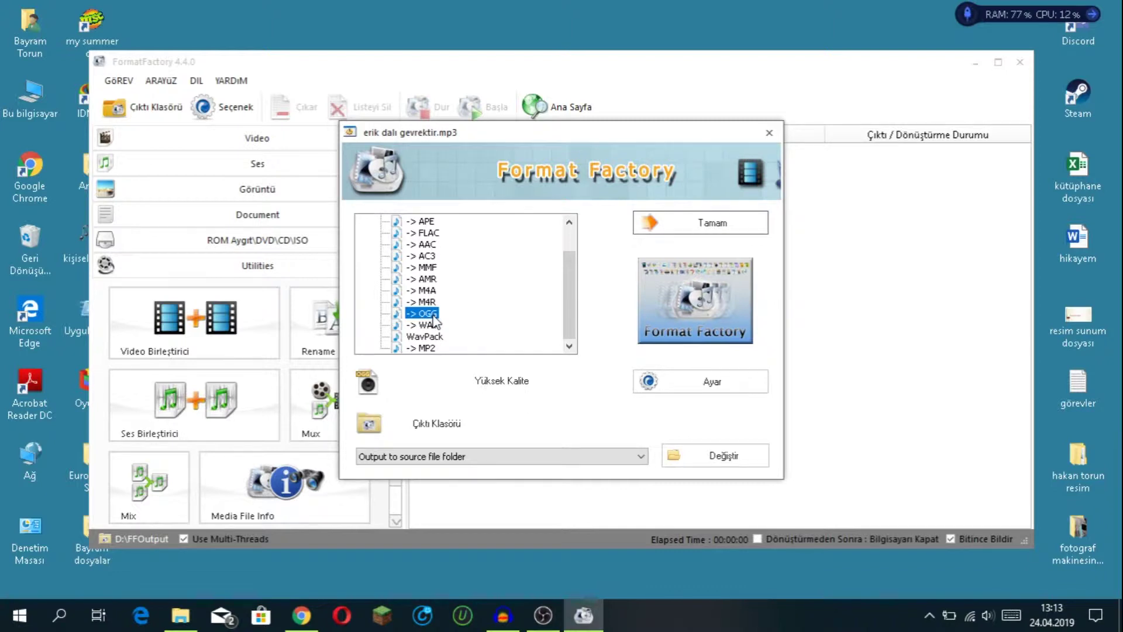
pyautogui.click(652, 223)
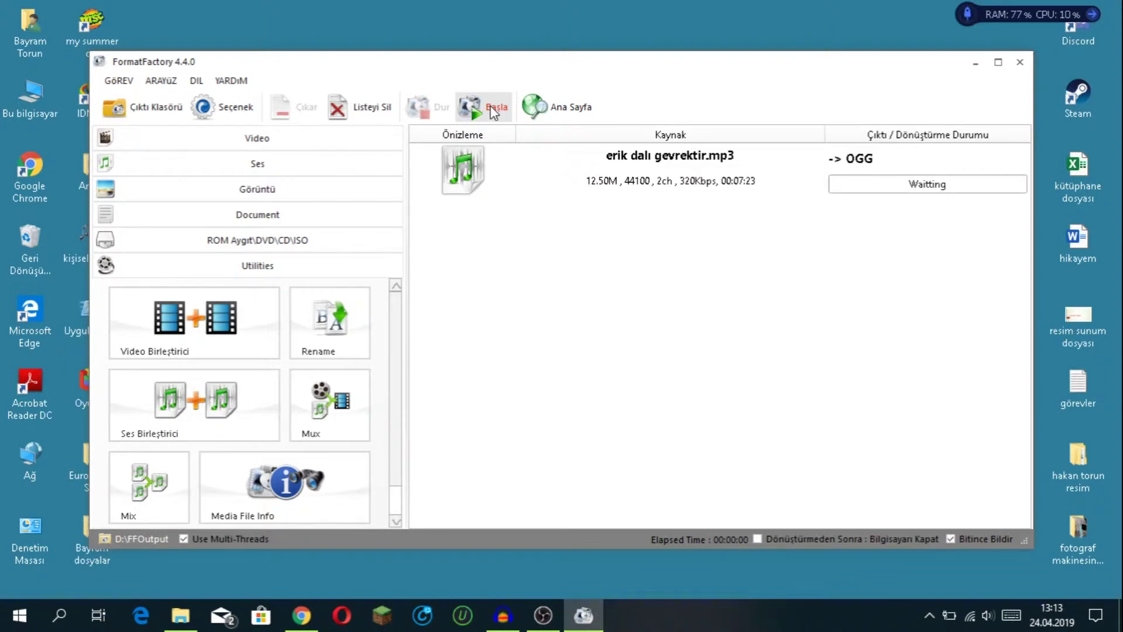
# Step: Minimize FormatFactory and check the file type in the properties of the erik dalı gevrektir OGG file on the desktop
pyautogui.click(975, 65)
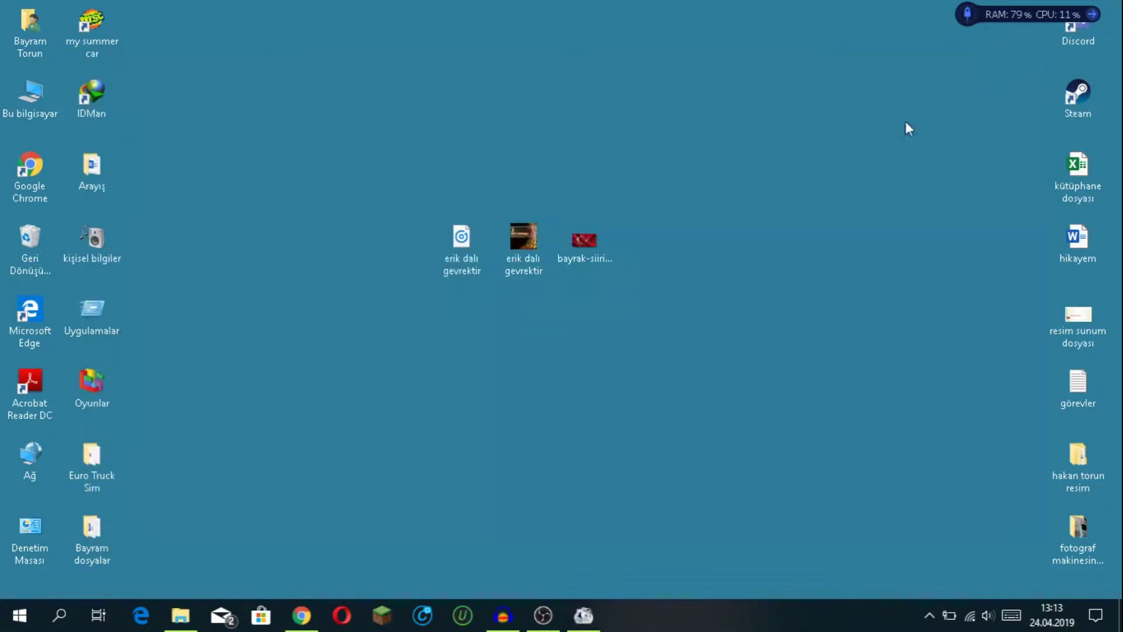
pyautogui.rightClick(441, 234)
pyautogui.click(489, 586)
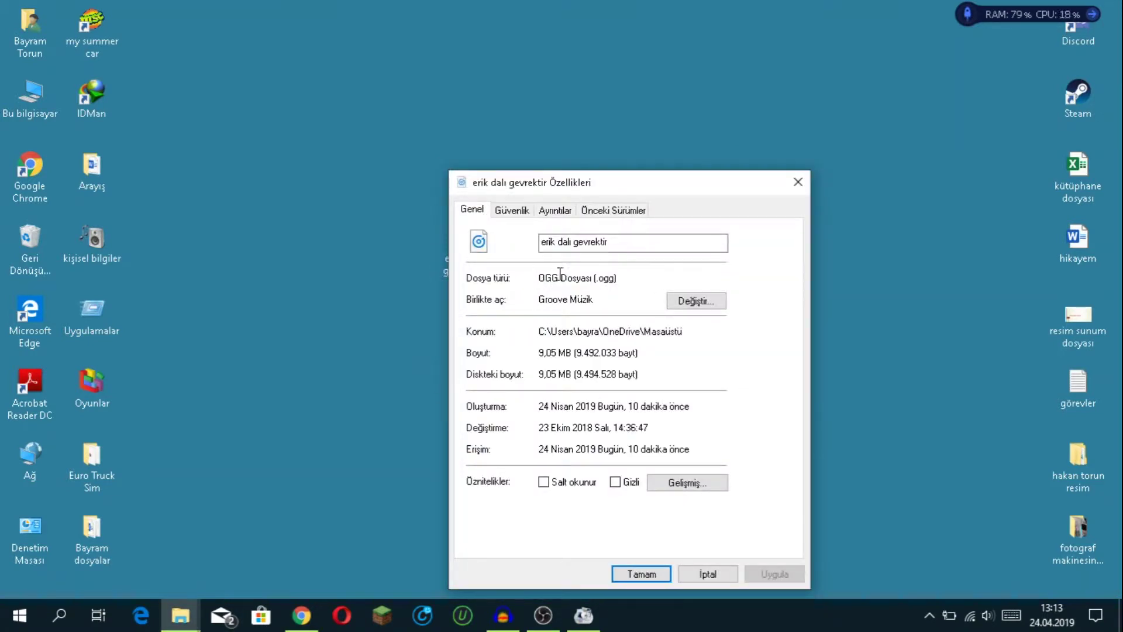
pyautogui.click(702, 578)
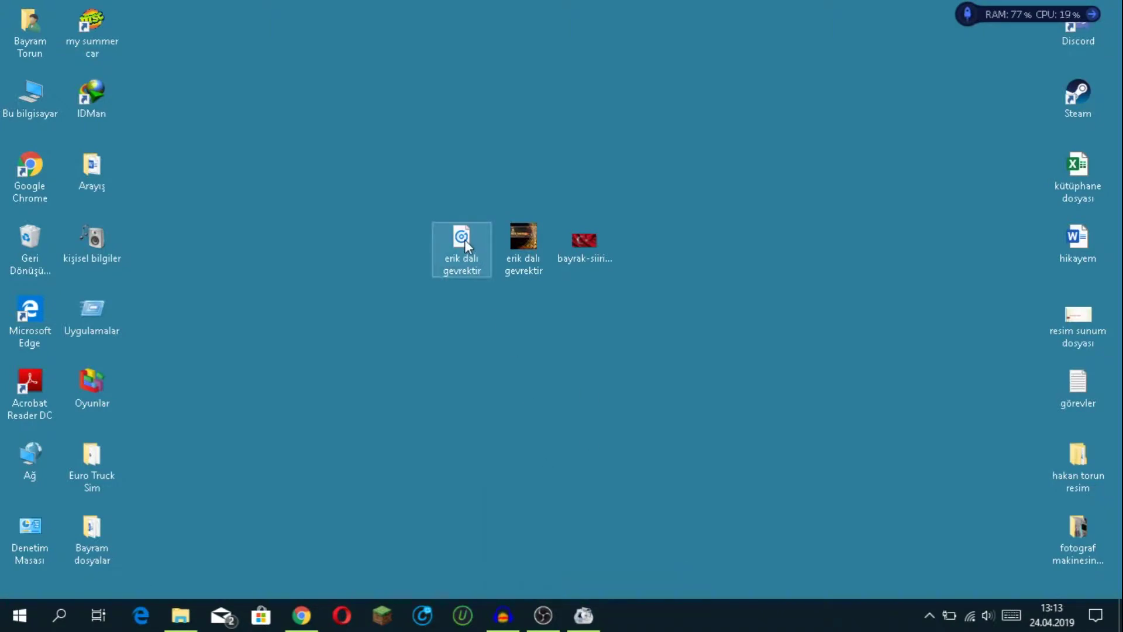
# Step: Copy the erik dalı gevrektir OGG file from the desktop into the CD folder of My Summer Car v30.01.2019
pyautogui.moveTo(459, 247); pyautogui.dragTo(370, 513)
pyautogui.moveTo(210, 549); pyautogui.dragTo(195, 106)
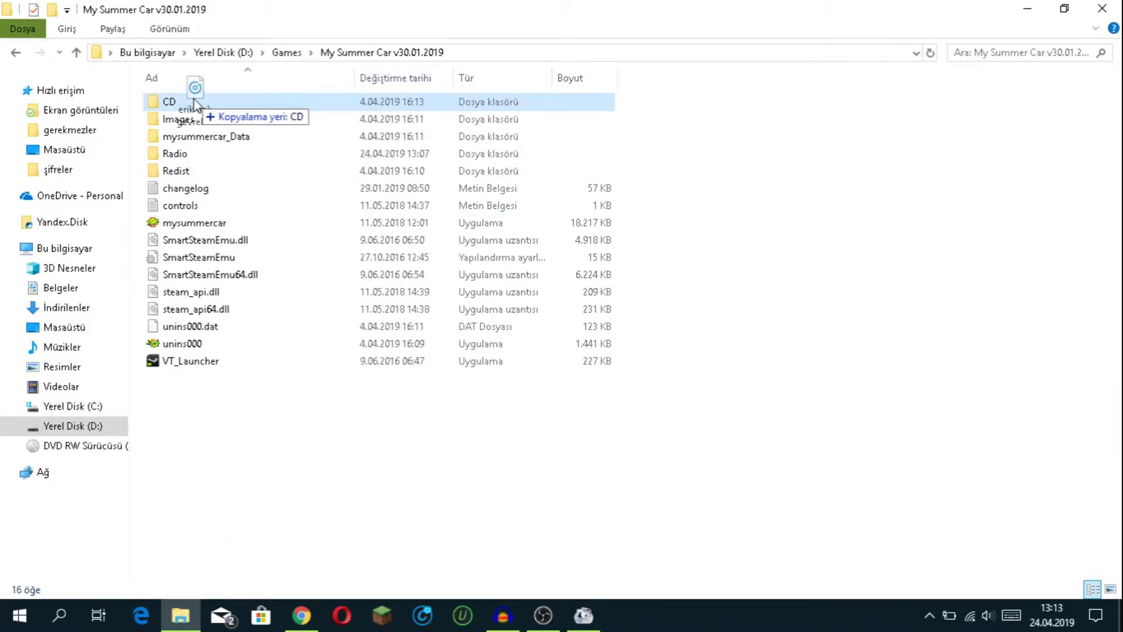
pyautogui.moveTo(195, 105); pyautogui.dragTo(209, 104)
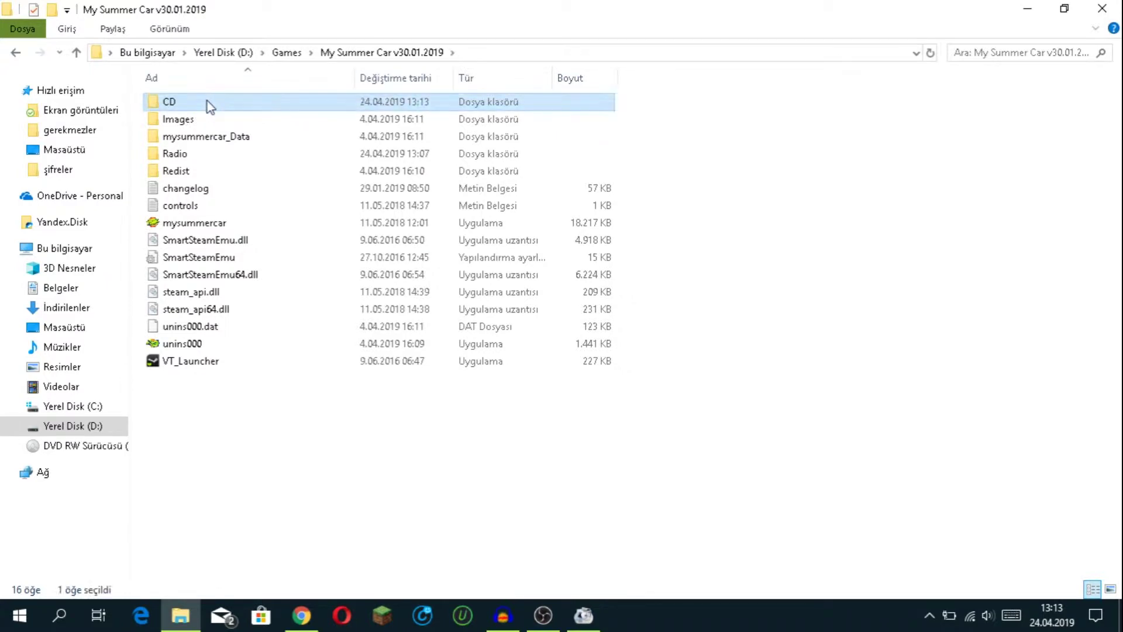
# Step: Rename the copied erik dalı gevrektir file in the CD folder to TRACK8, and delete it again
pyautogui.doubleClick(208, 102)
pyautogui.click(221, 122)
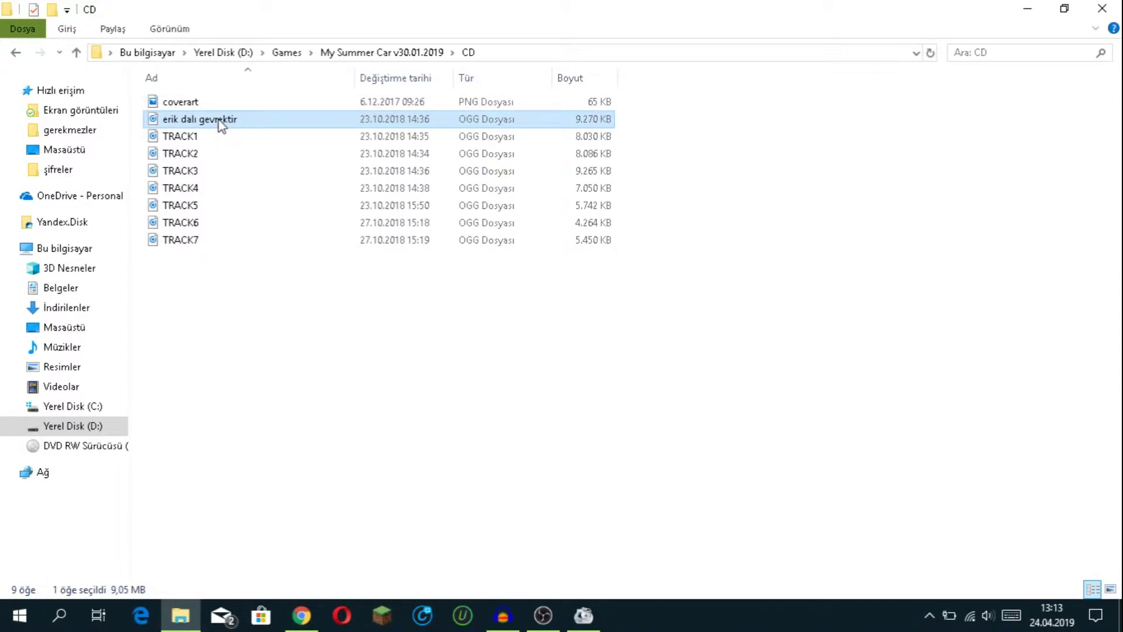
pyautogui.click(219, 120)
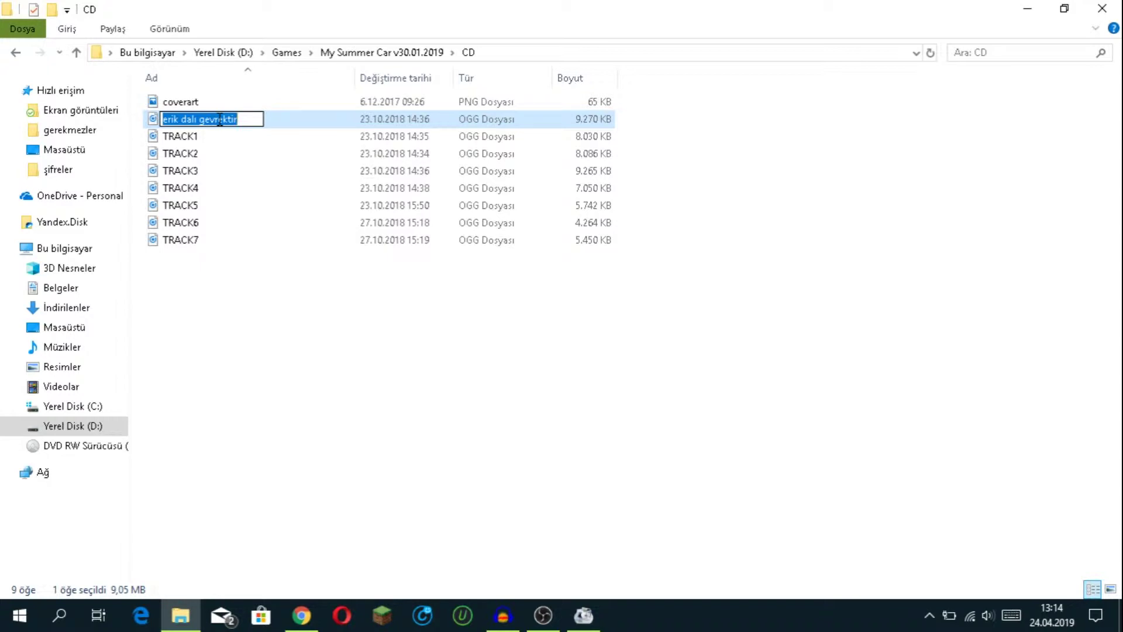
pyautogui.write('T')
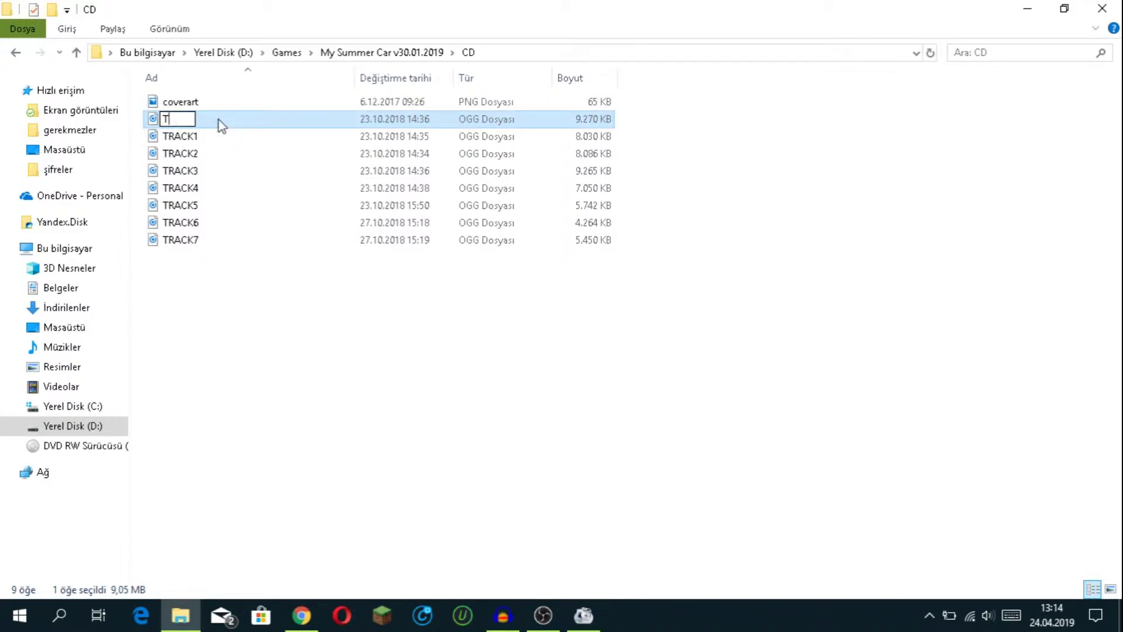
pyautogui.write('RACK')
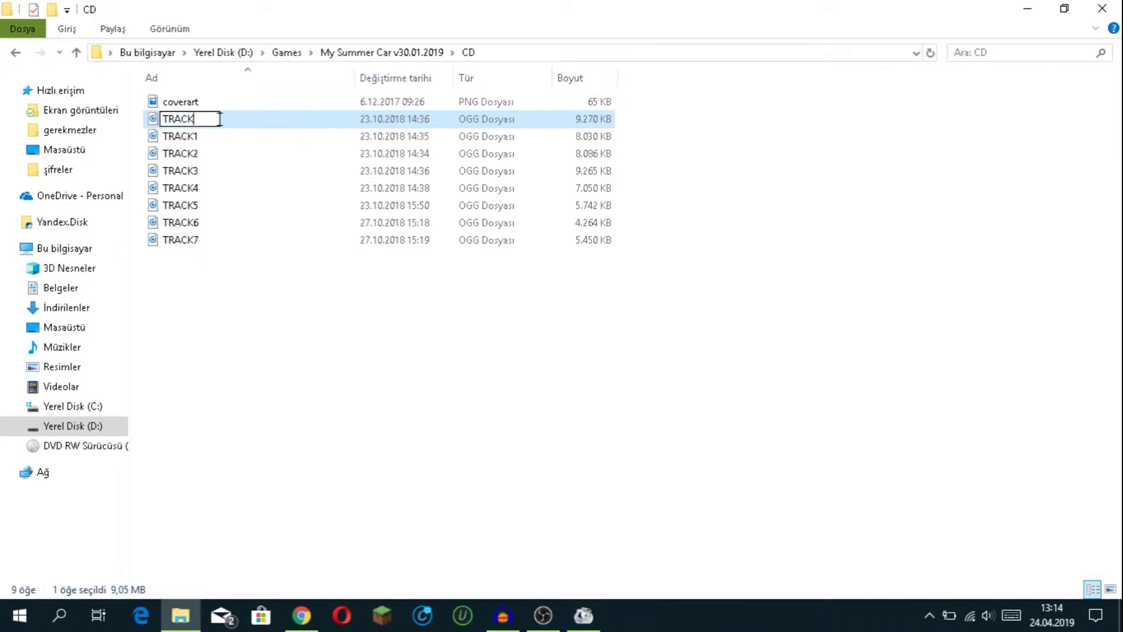
pyautogui.write('8')
pyautogui.press('Return')
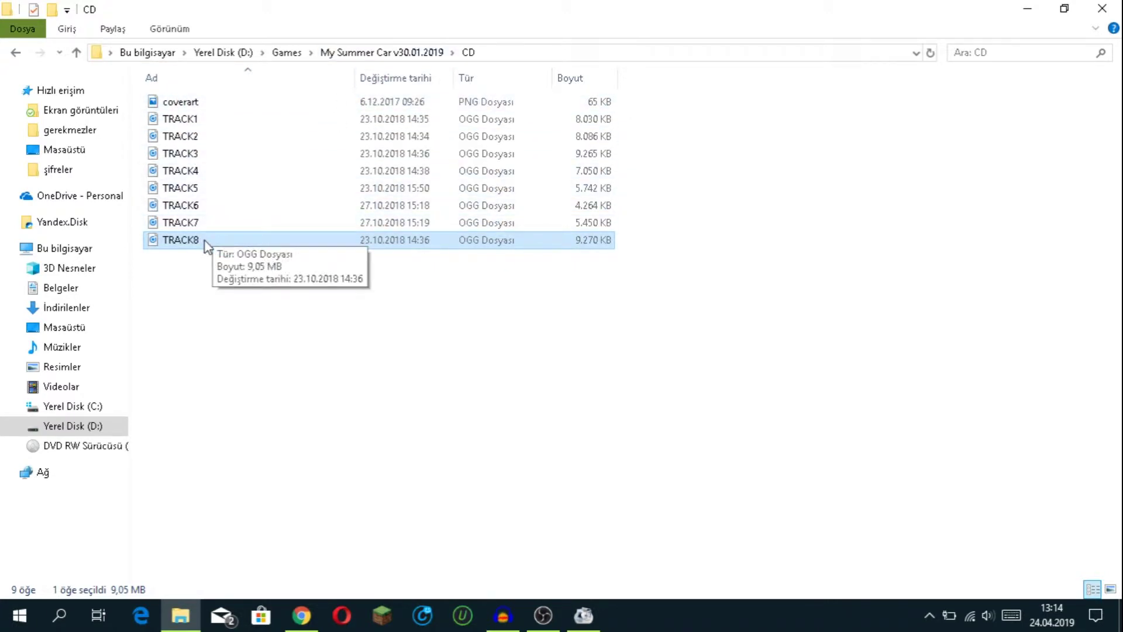
pyautogui.press('Delete')
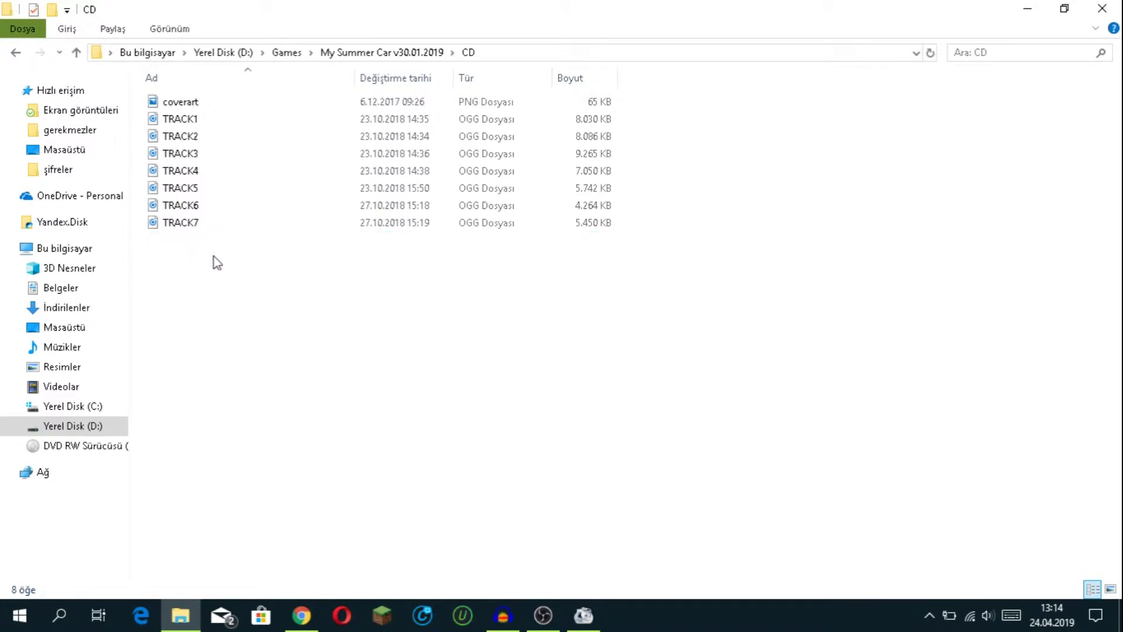
# Step: Open the Images folder of My Summer Car v30.01.2019 to examine its replaceable flag, poster and template pictures
pyautogui.click(338, 56)
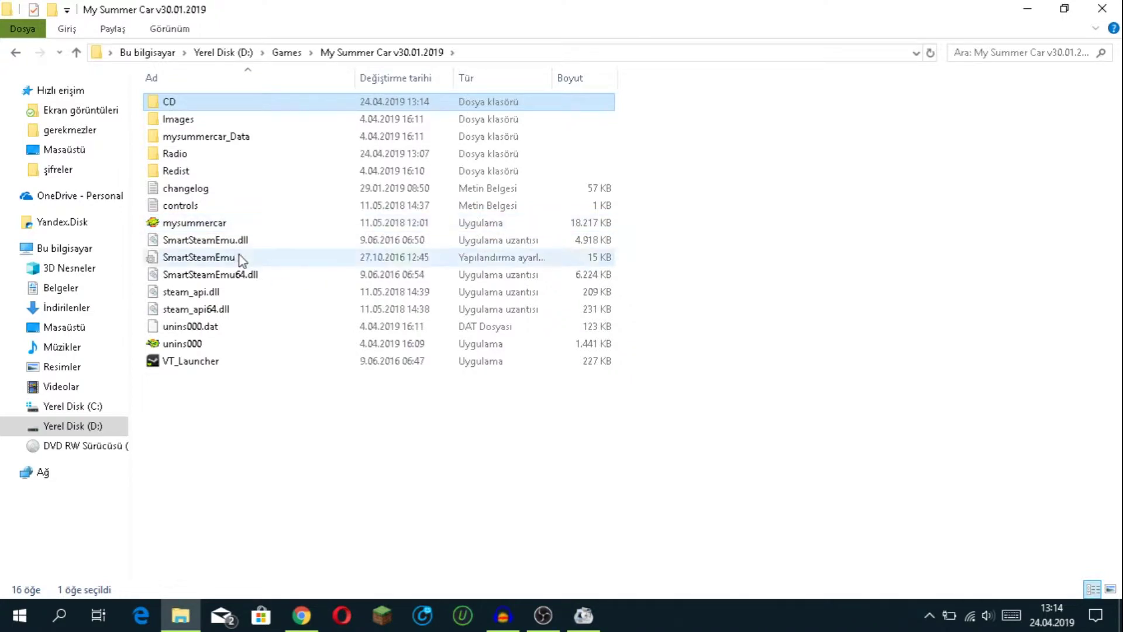
pyautogui.doubleClick(226, 125)
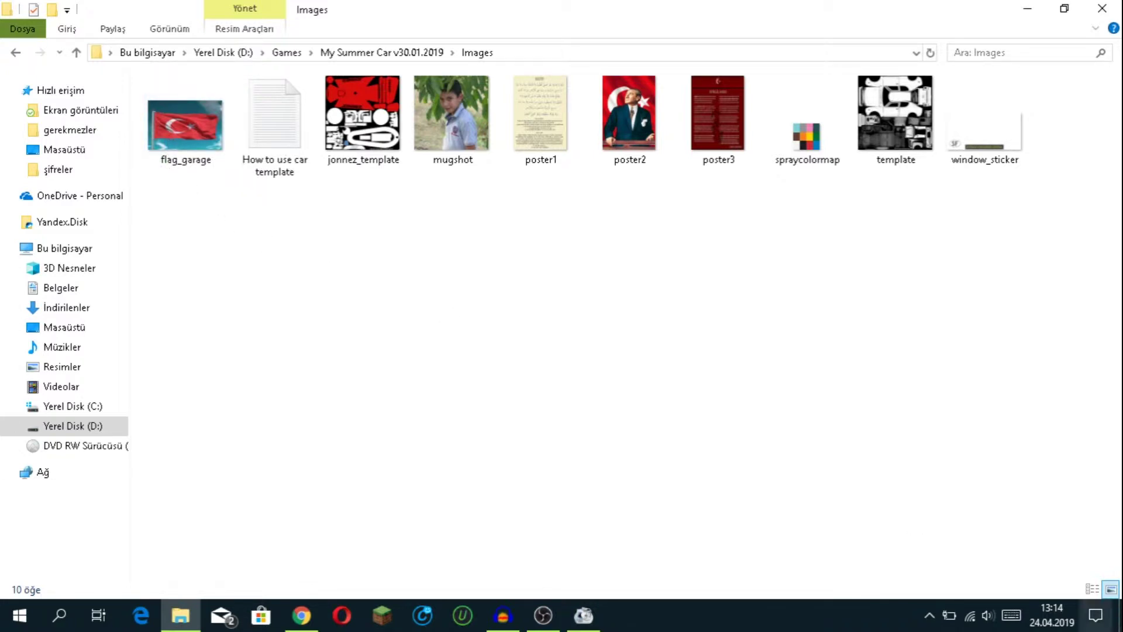
# Step: Queue the desktop file bayrak-siiri_1482498107.gif in FormatFactory for conversion to the PNG image format
pyautogui.click(1120, 614)
pyautogui.click(587, 249)
pyautogui.moveTo(588, 249)
pyautogui.mouseDown()
pyautogui.moveTo(677, 518)
pyautogui.moveTo(587, 608)
pyautogui.moveTo(583, 323)
pyautogui.moveTo(570, 247)
pyautogui.mouseUp()
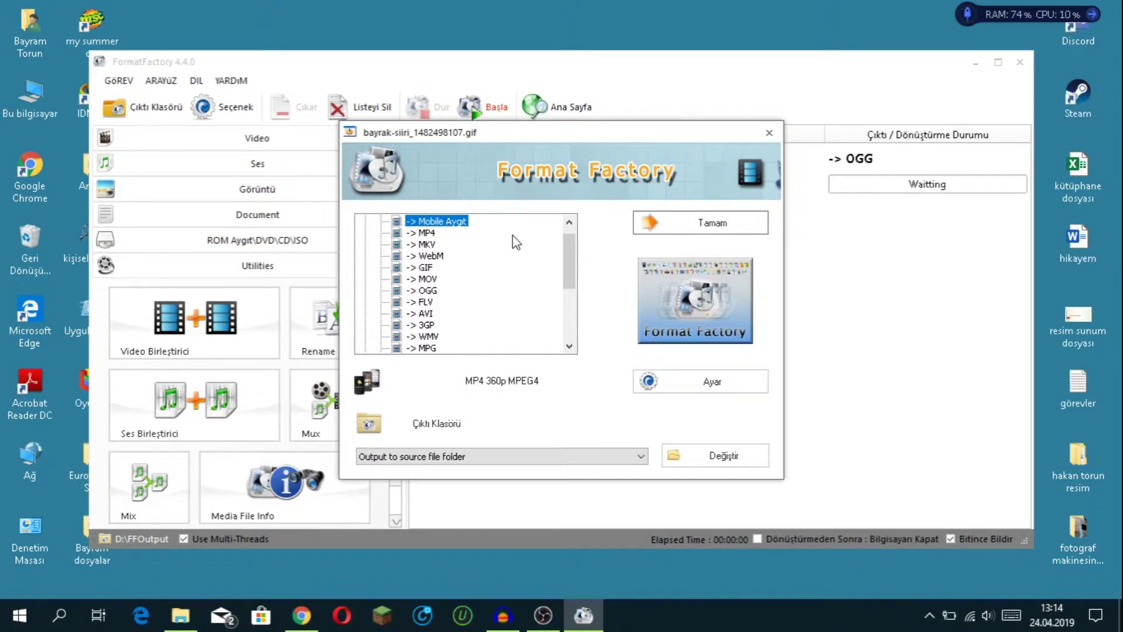
pyautogui.scroll(-1, 453, 271)
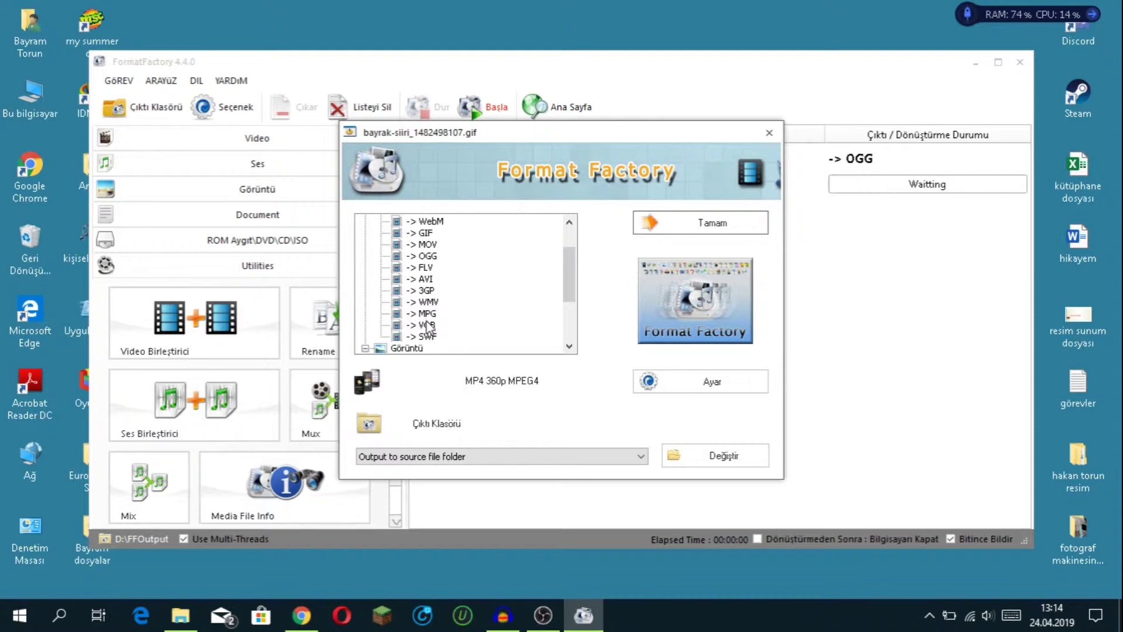
pyautogui.scroll(1, 439, 291)
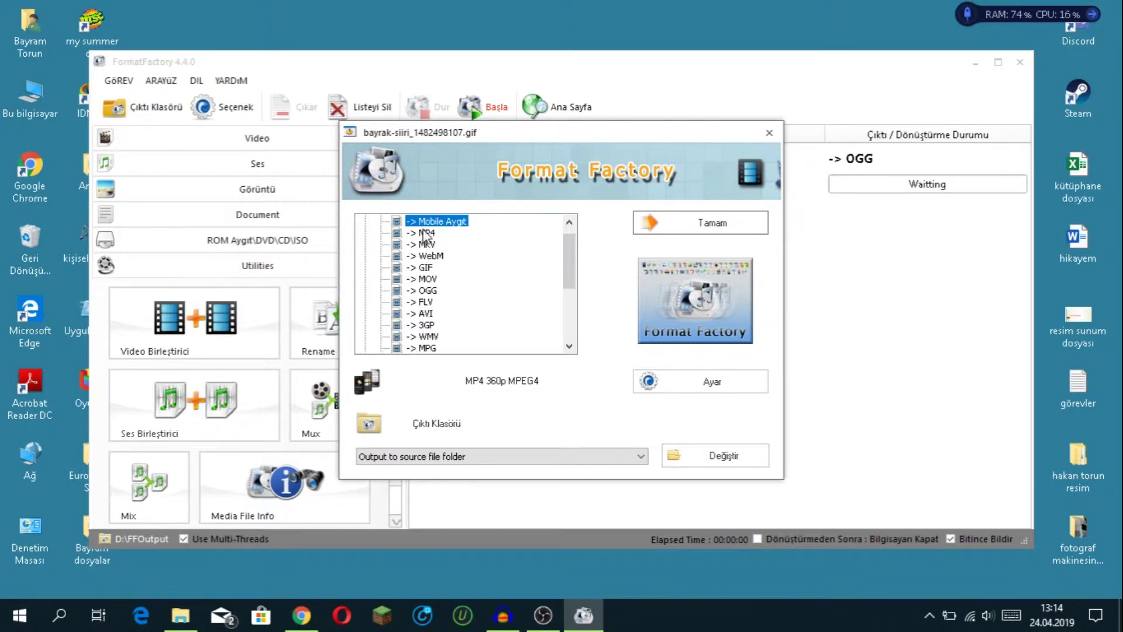
pyautogui.scroll(-4, 451, 257)
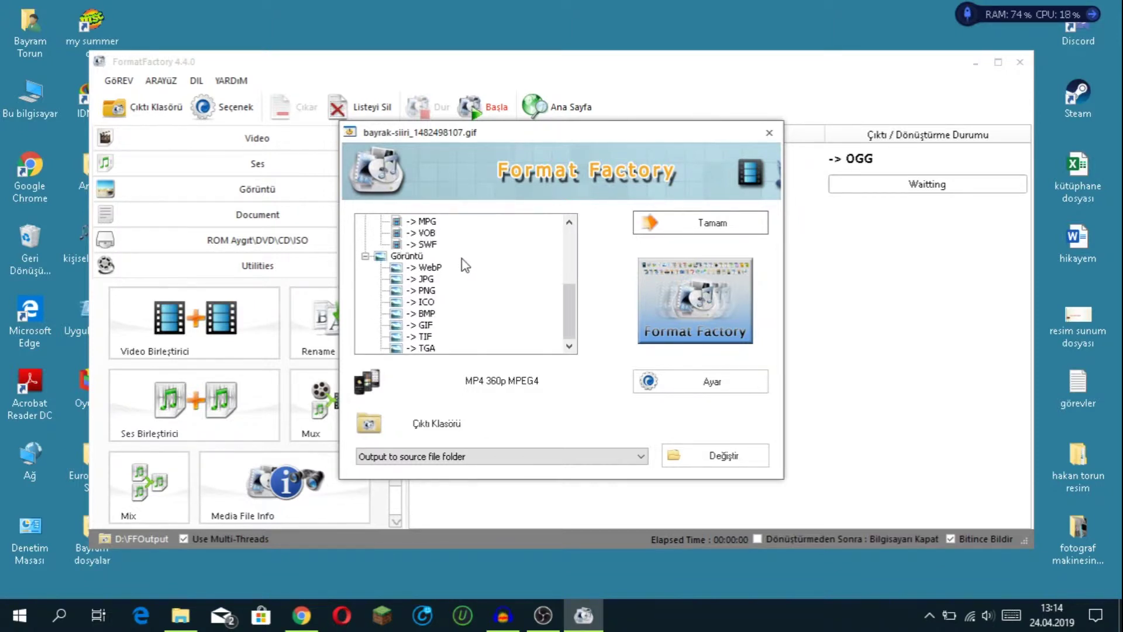
pyautogui.click(429, 291)
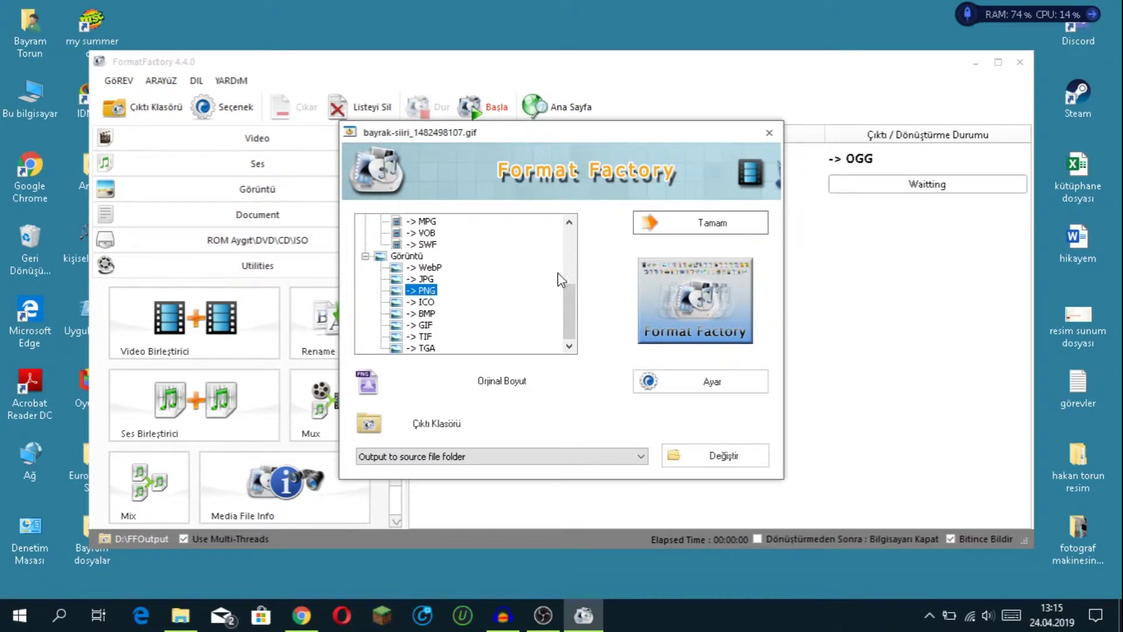
pyautogui.click(675, 228)
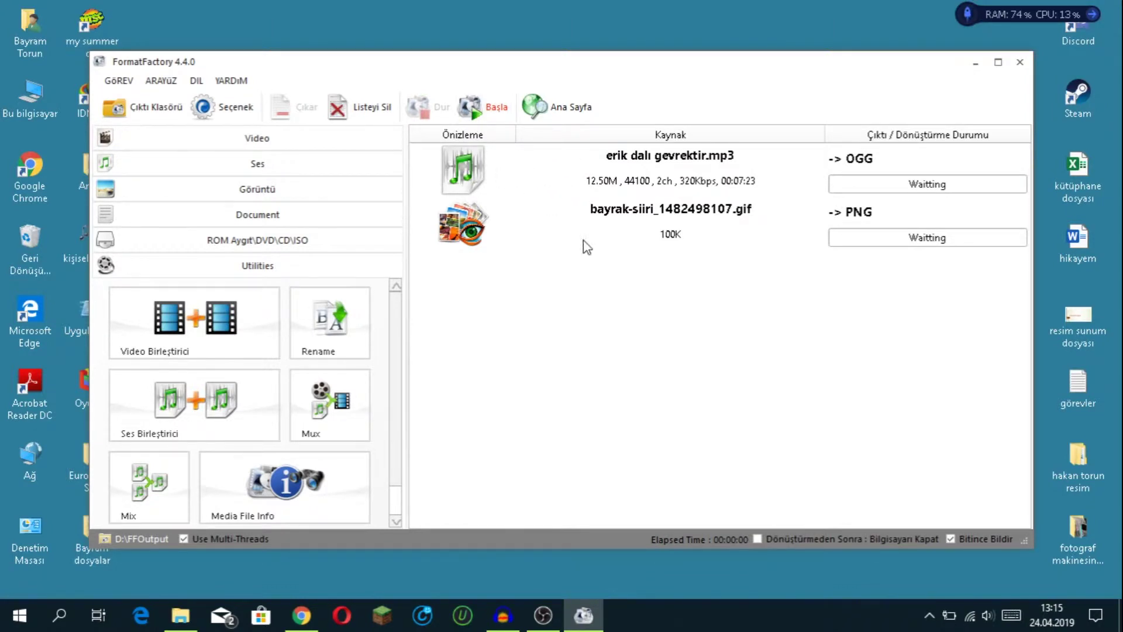
# Step: Remove the erik dalı gevrektir.mp3 task from the queue, and run the GIF to PNG conversion before closing FormatFactory
pyautogui.rightClick(513, 170)
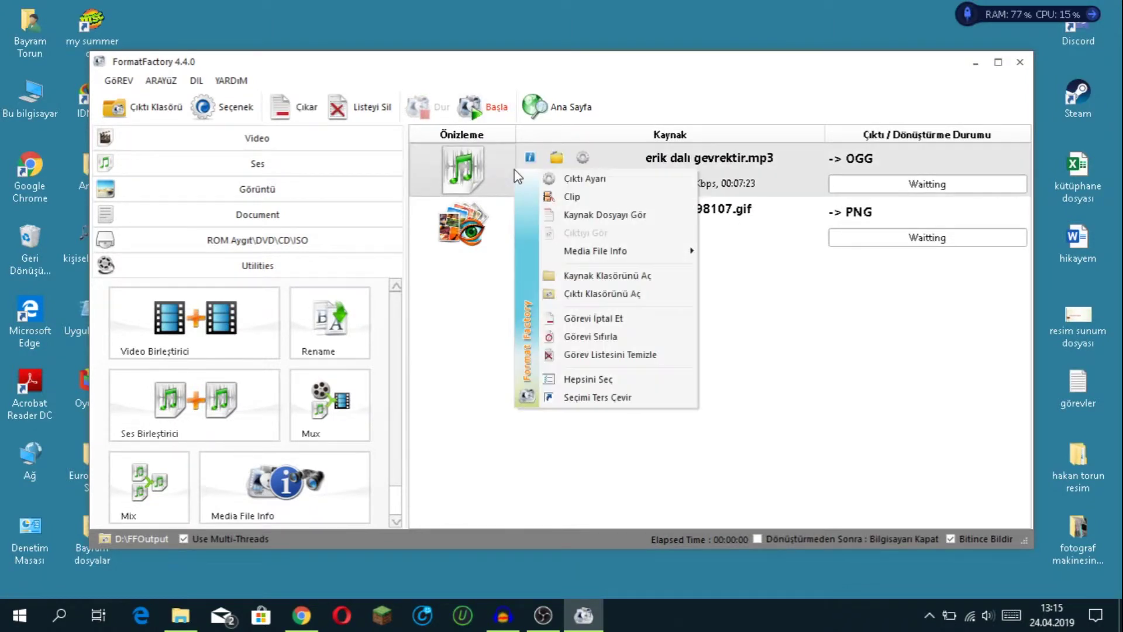
pyautogui.click(579, 317)
pyautogui.click(526, 348)
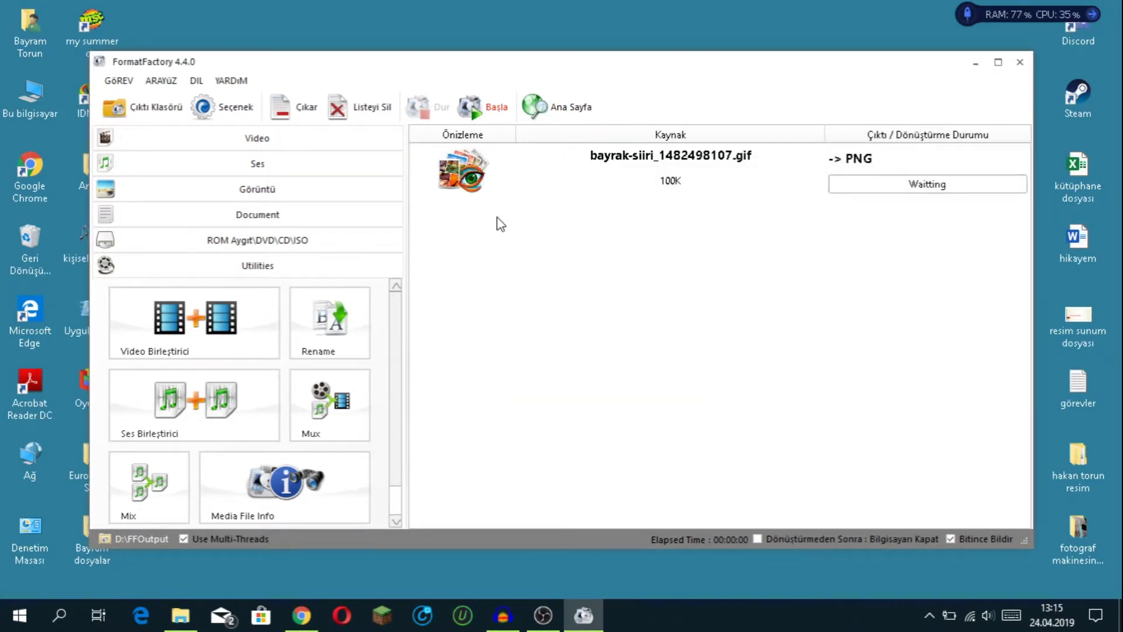
pyautogui.click(456, 110)
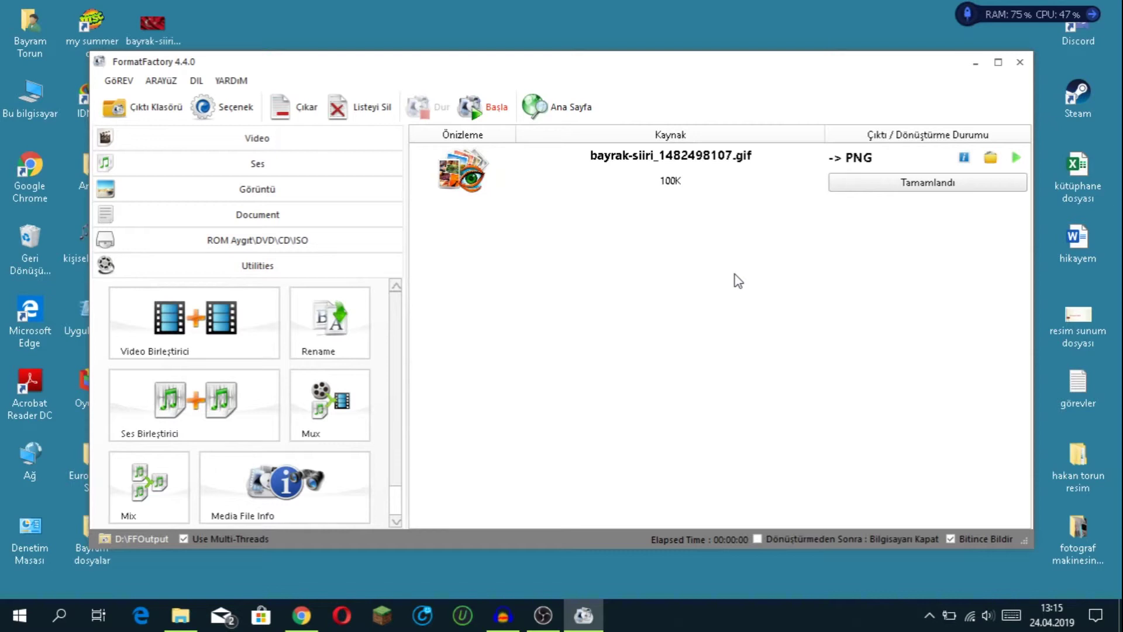
pyautogui.press('XF86AudioMute')
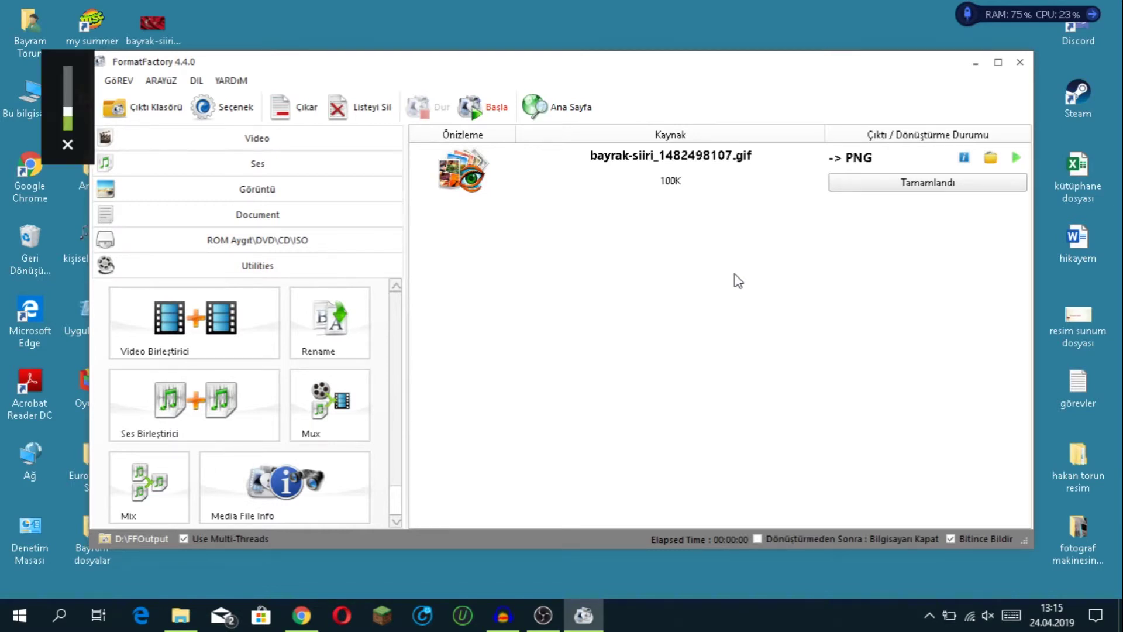
pyautogui.press('XF86AudioMute')
pyautogui.click(1020, 62)
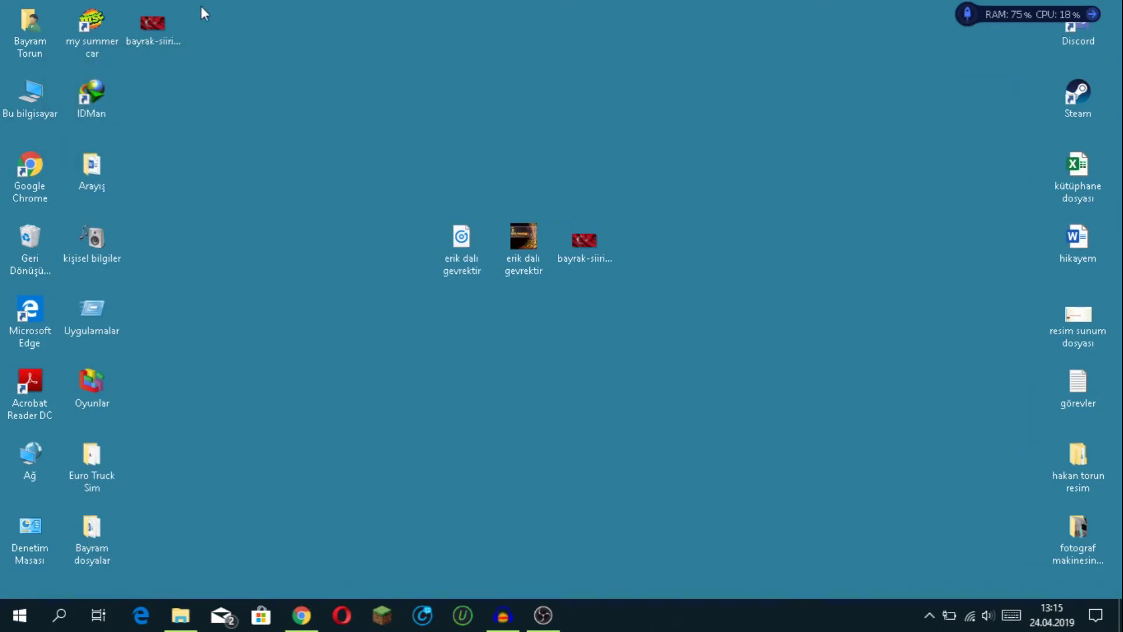
pyautogui.moveTo(175, 23); pyautogui.dragTo(650, 236)
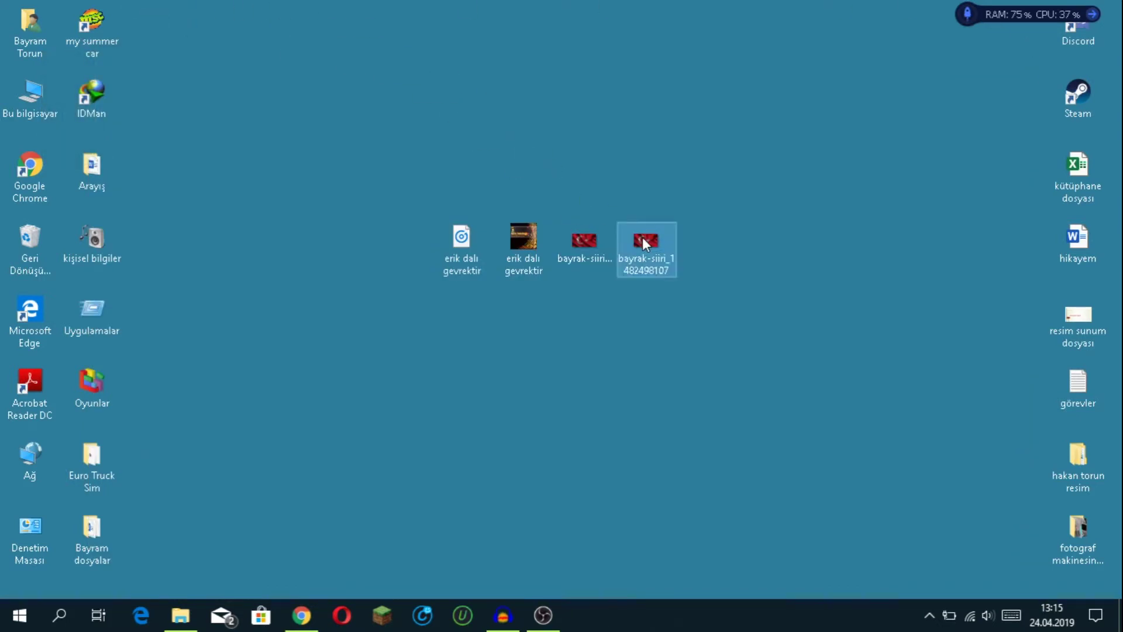
pyautogui.rightClick(644, 241)
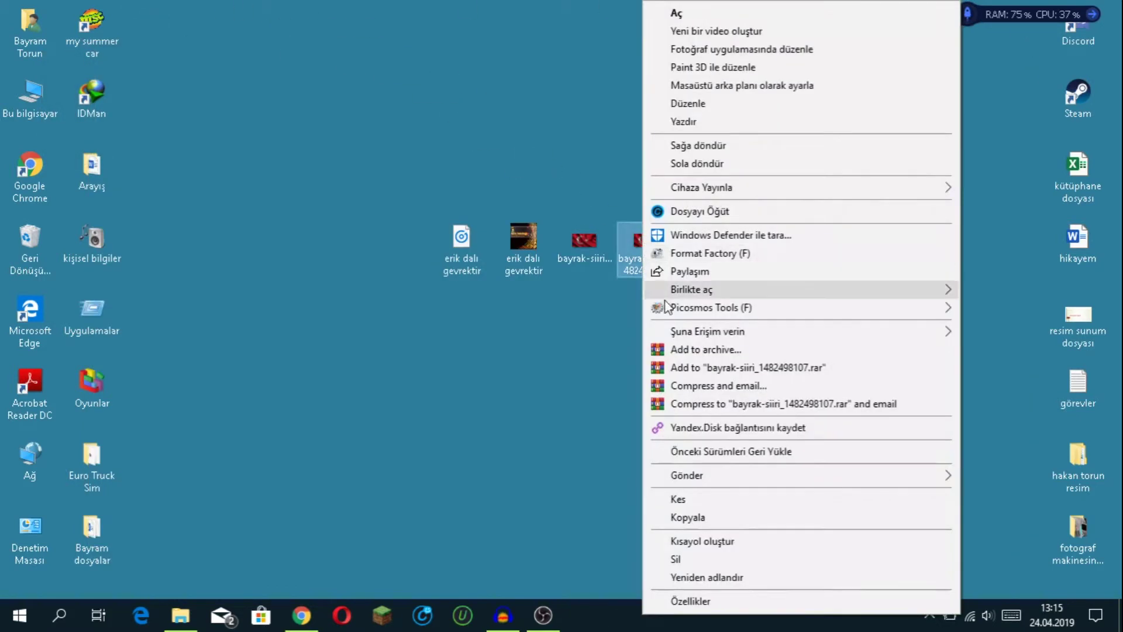
pyautogui.click(686, 605)
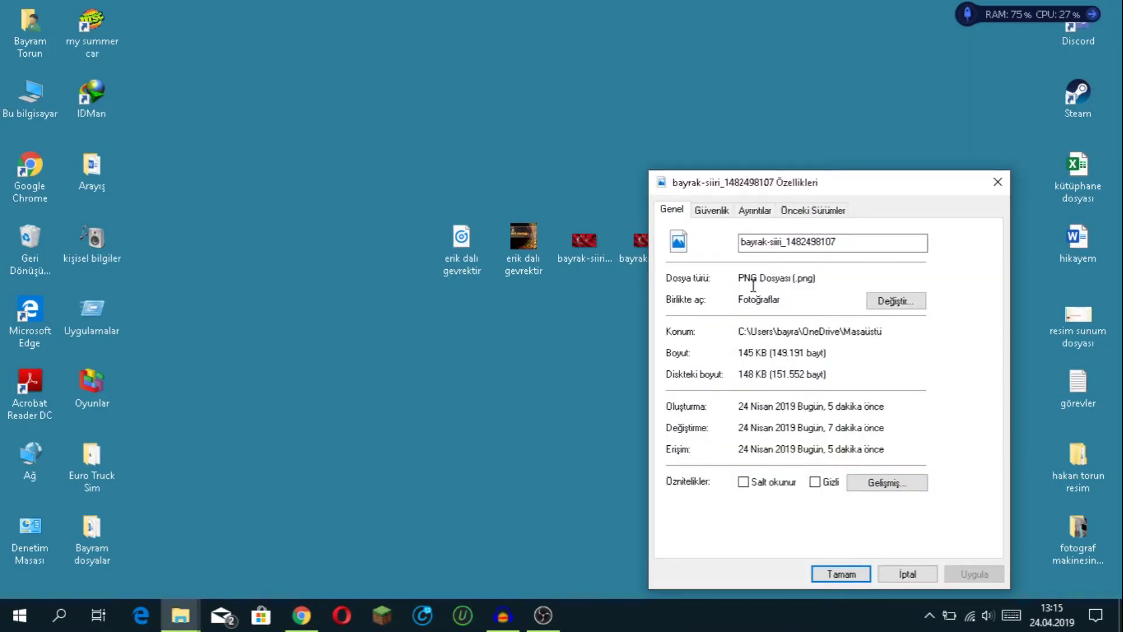
pyautogui.click(912, 571)
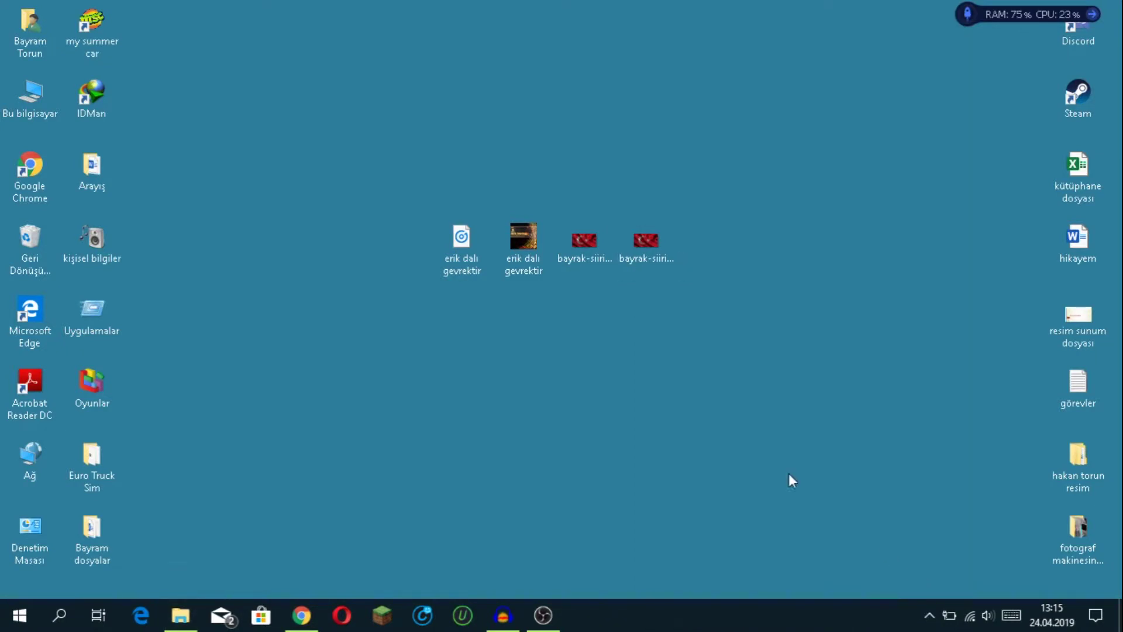
pyautogui.moveTo(637, 237); pyautogui.dragTo(249, 557)
pyautogui.moveTo(172, 593); pyautogui.dragTo(645, 244)
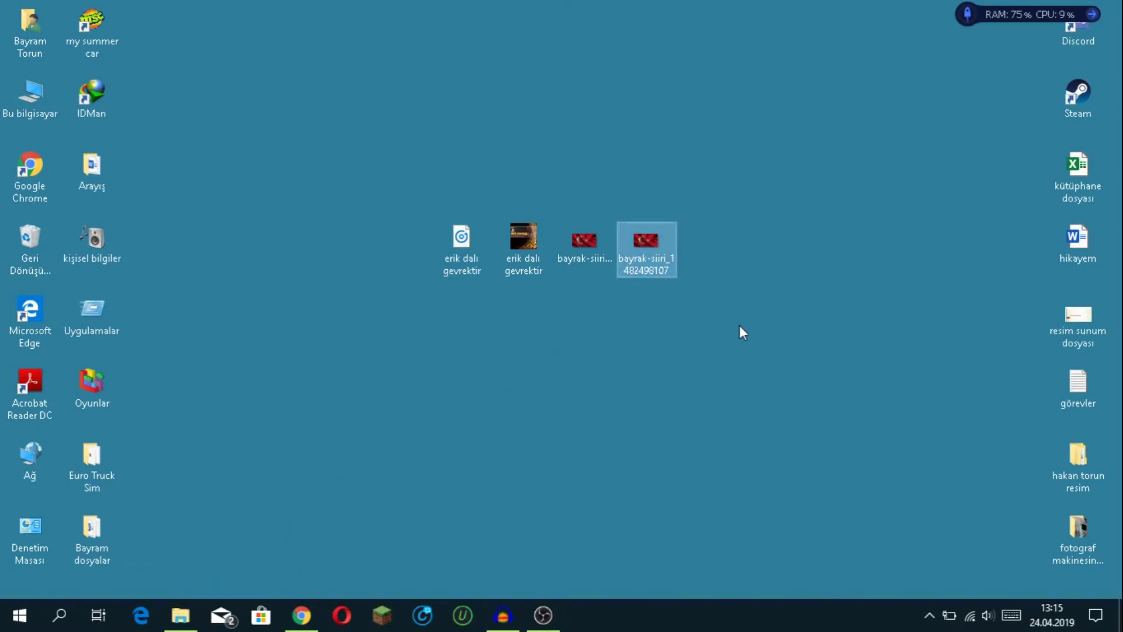
# Step: Rename the converted PNG picture on the desktop as flag_garage
pyautogui.press('F2')
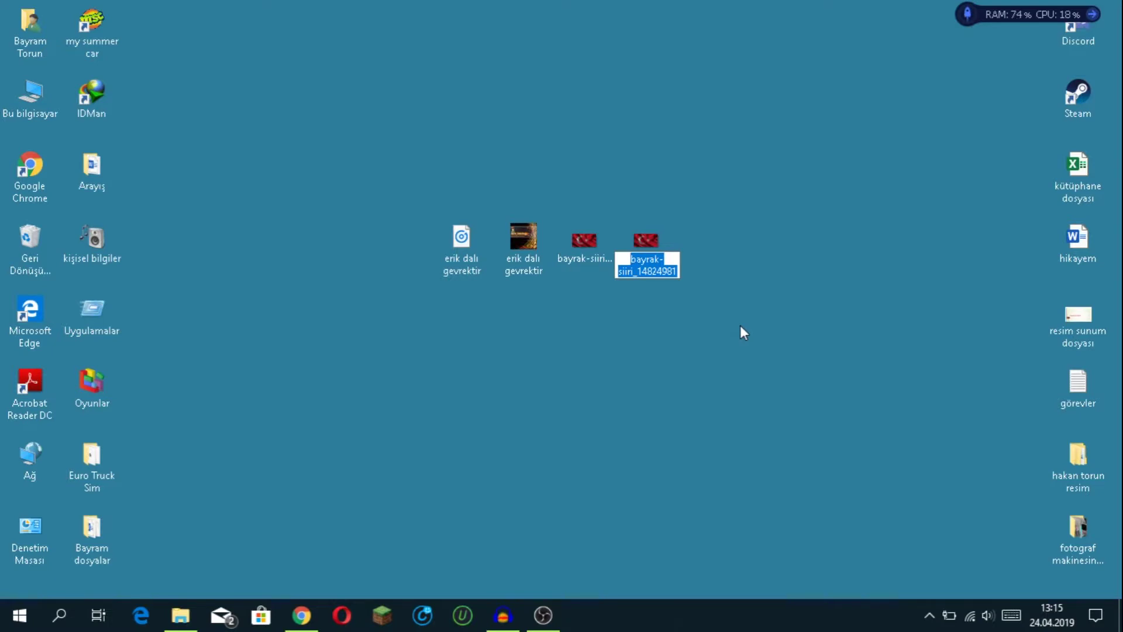
pyautogui.write('flga')
pyautogui.press('BackSpace')
pyautogui.press('BackSpace')
pyautogui.write('ag_garage')
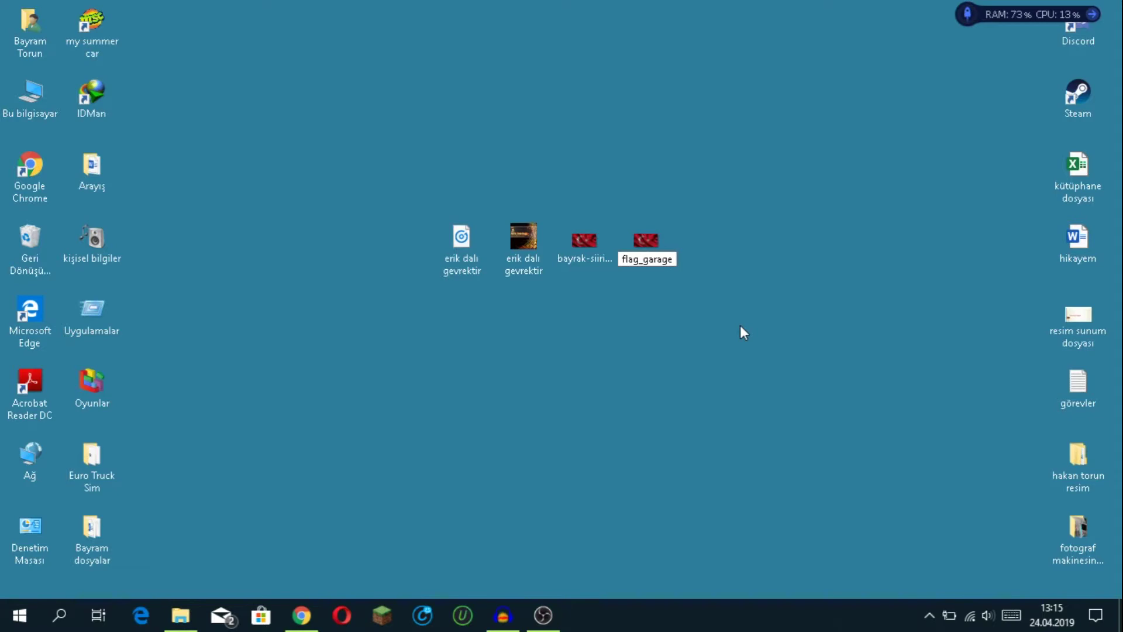
pyautogui.press('Return')
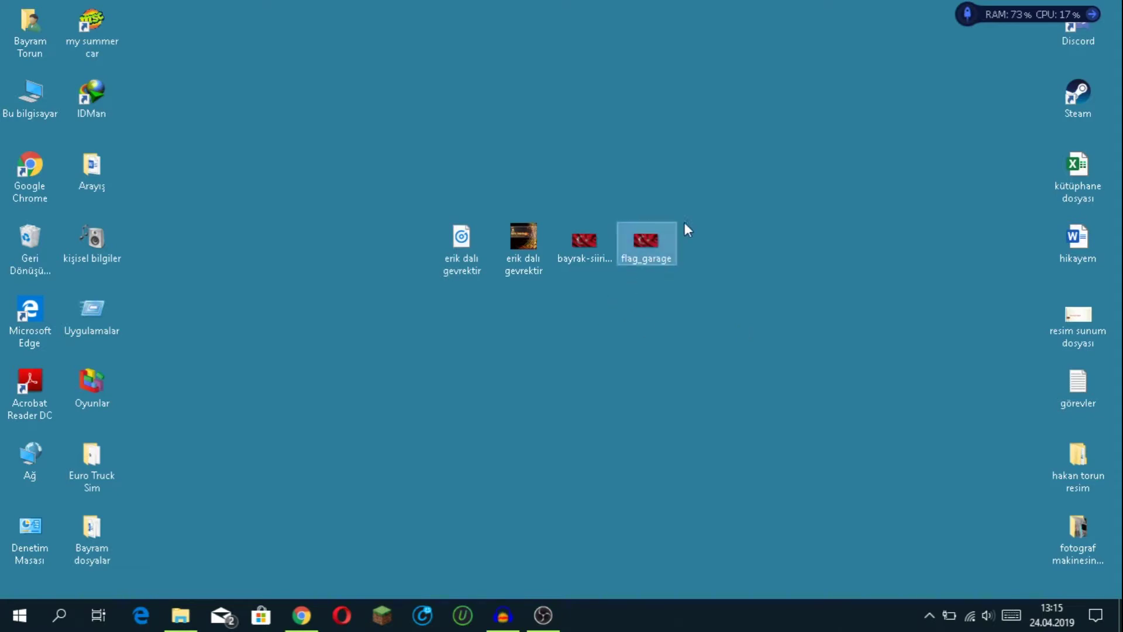
pyautogui.moveTo(631, 243)
pyautogui.mouseDown()
pyautogui.moveTo(471, 436)
pyautogui.moveTo(192, 584)
pyautogui.moveTo(182, 619)
pyautogui.moveTo(218, 255)
pyautogui.moveTo(196, 167)
pyautogui.moveTo(178, 153)
pyautogui.moveTo(230, 247)
pyautogui.mouseUp()
pyautogui.moveTo(230, 247); pyautogui.dragTo(251, 262)
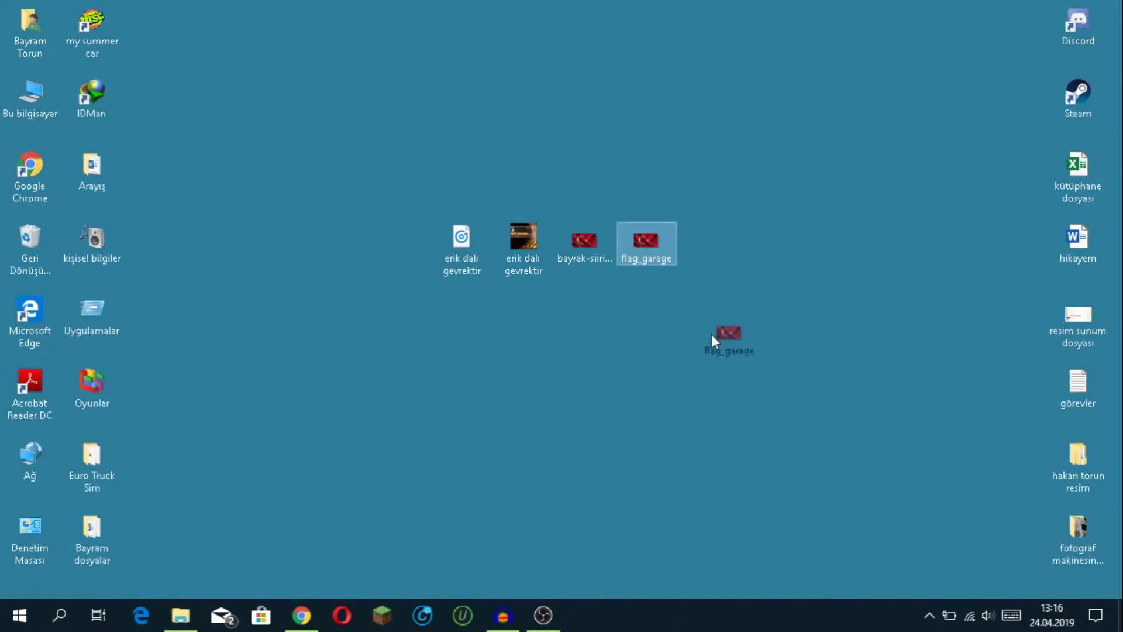
pyautogui.moveTo(717, 343); pyautogui.dragTo(639, 251)
# Step: Switch to the game's Images folder in File Explorer and open poster1 with Fotoğraflar
pyautogui.click(189, 623)
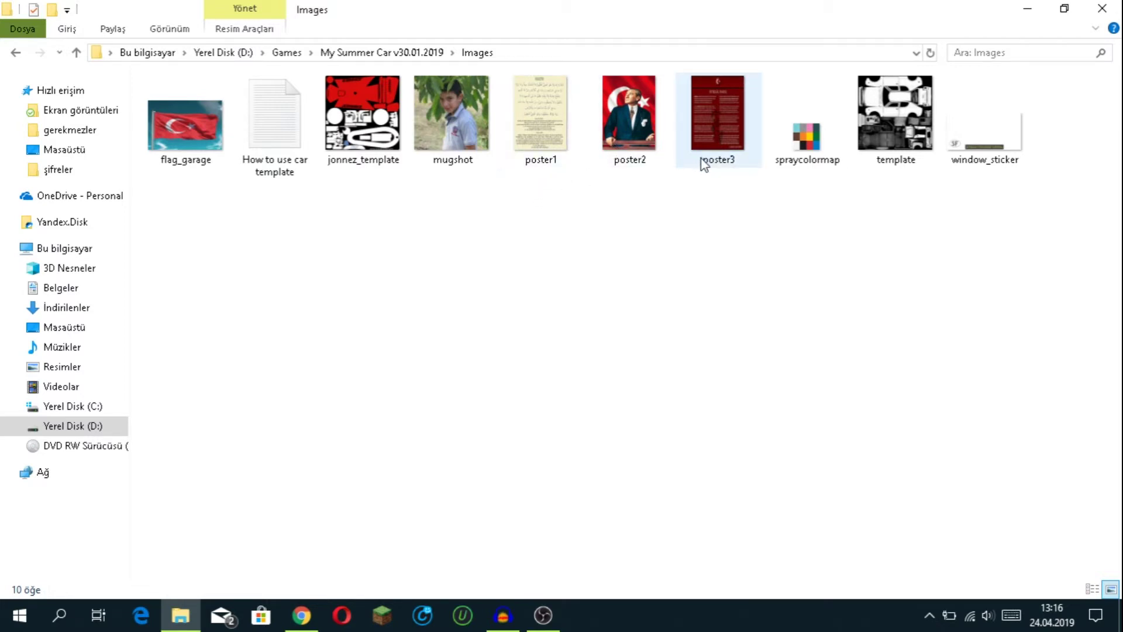
pyautogui.moveTo(704, 164)
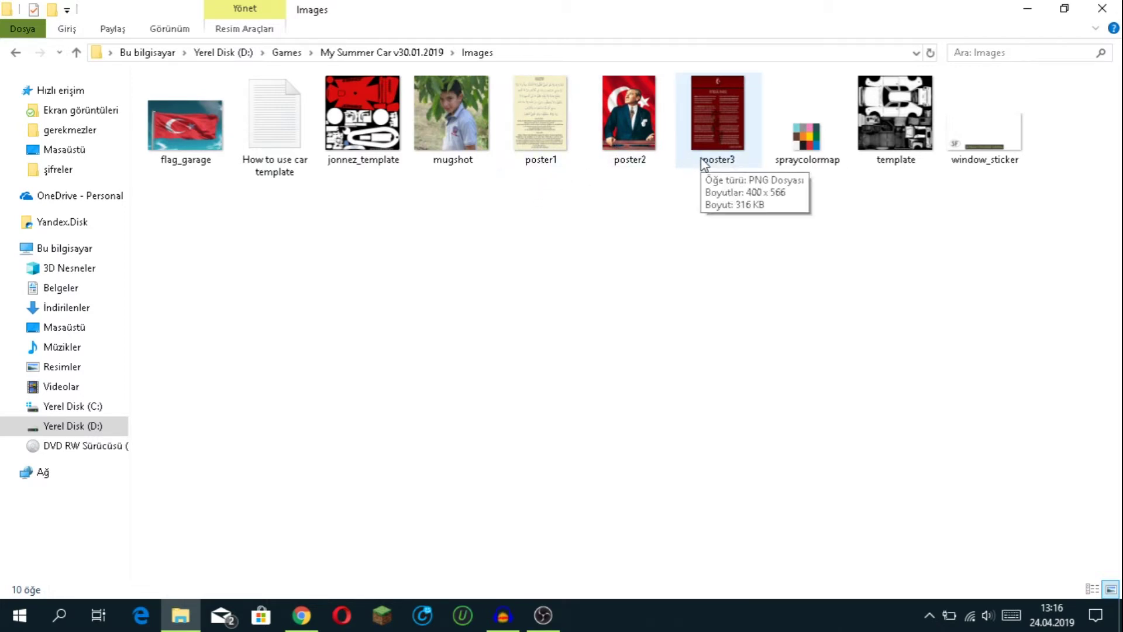
pyautogui.rightClick(539, 124)
pyautogui.moveTo(576, 195)
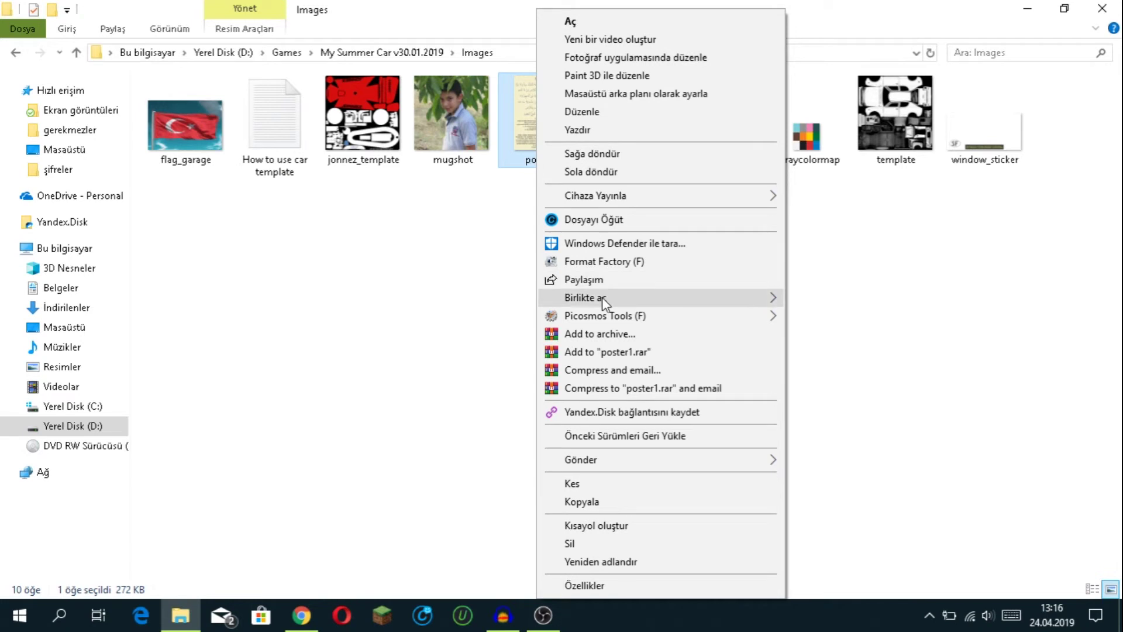
pyautogui.moveTo(601, 297)
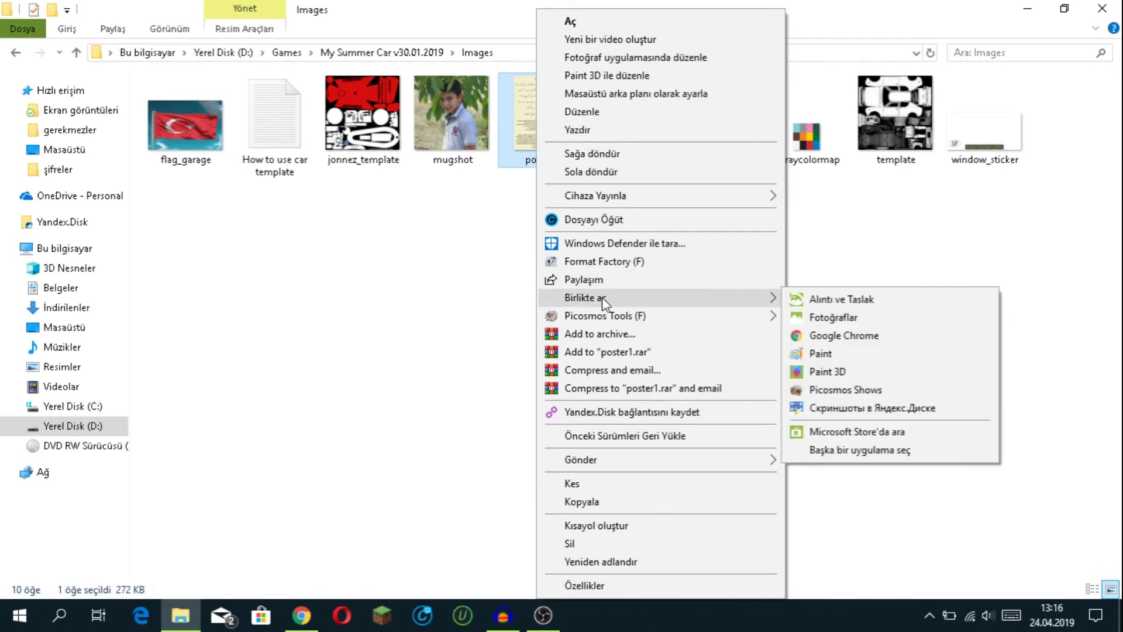
pyautogui.click(817, 319)
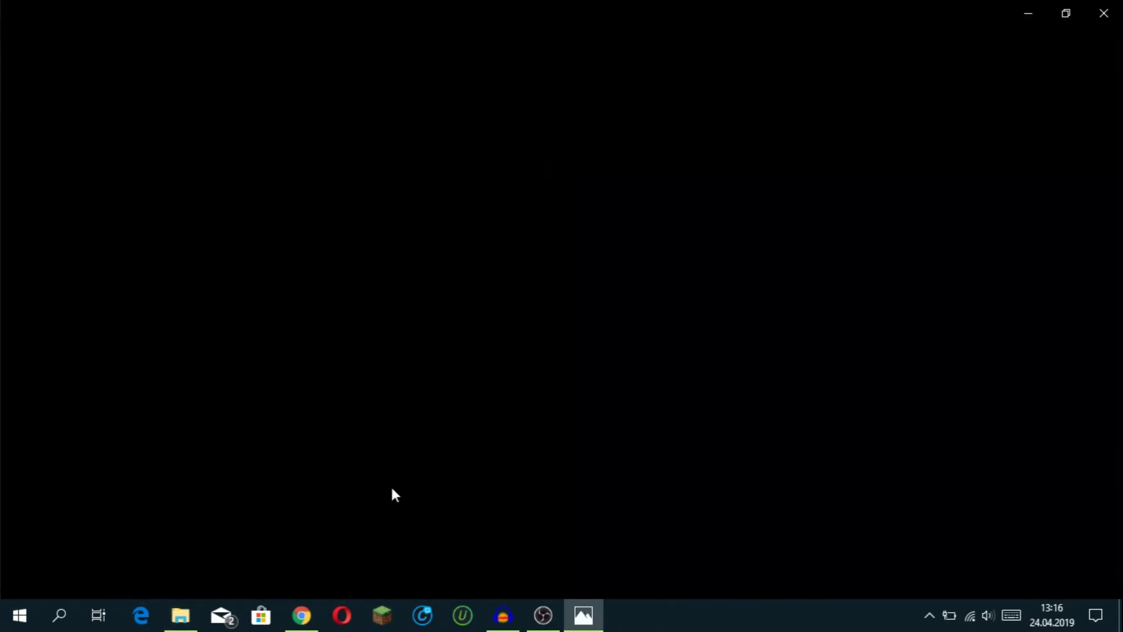
# Step: View poster1, poster2 and poster3 one after another in Fotoğraflar, and close the viewer
pyautogui.click(183, 615)
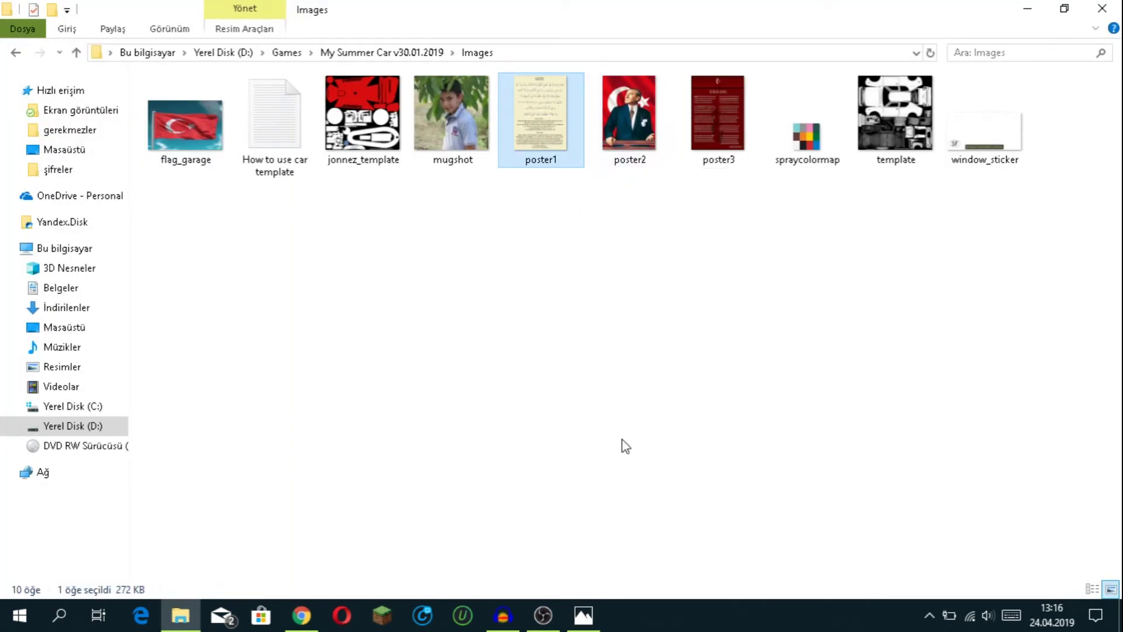
pyautogui.click(583, 615)
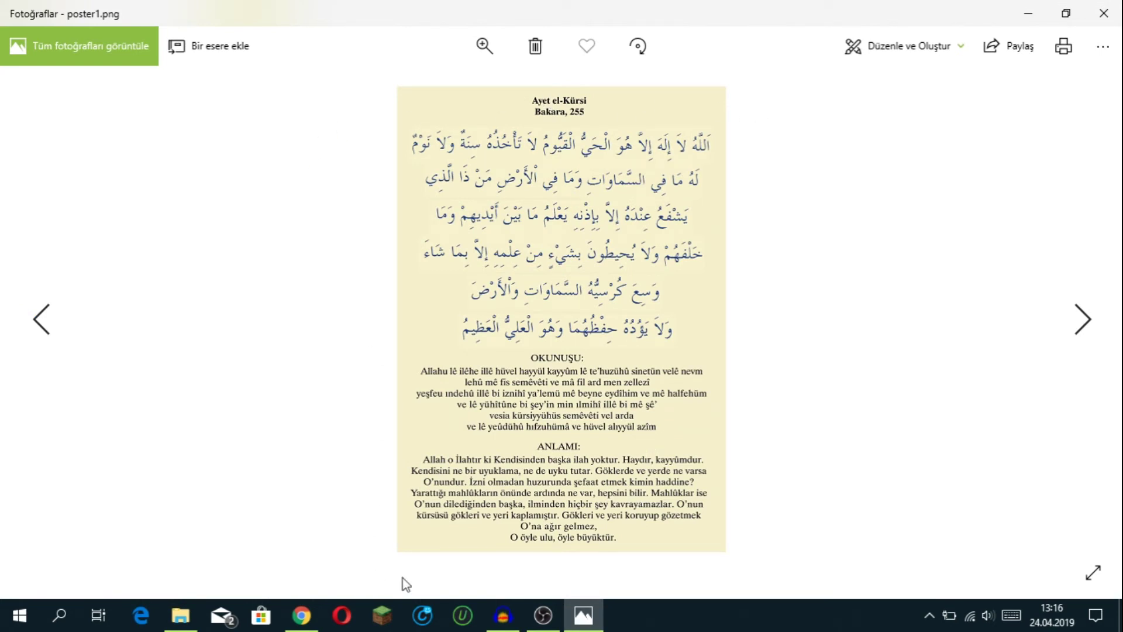
pyautogui.click(1083, 319)
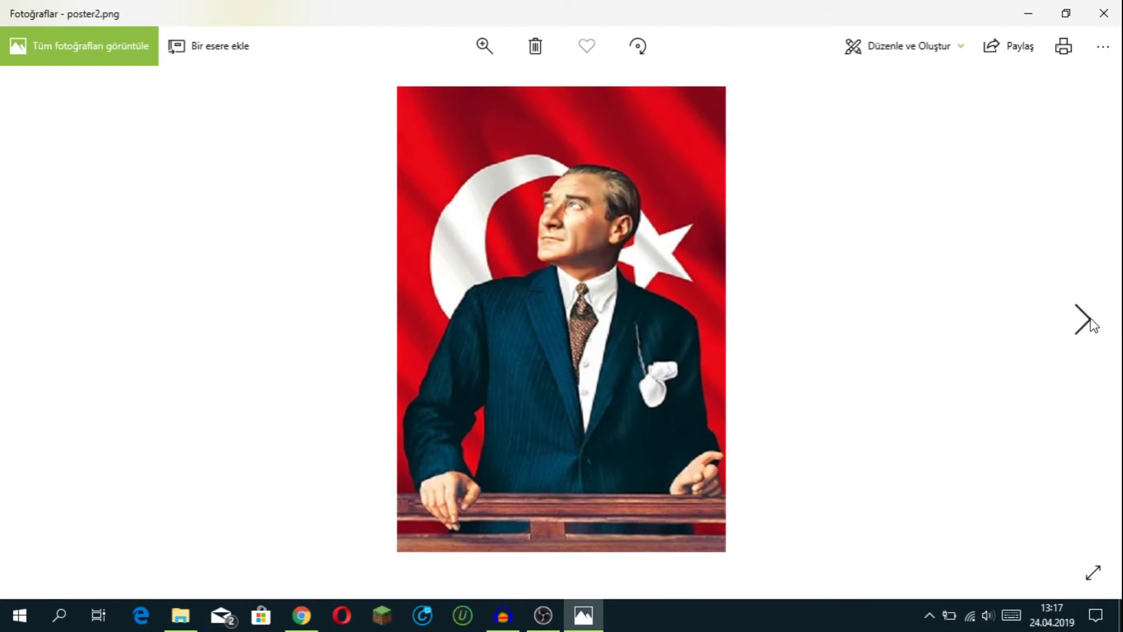
pyautogui.click(1086, 322)
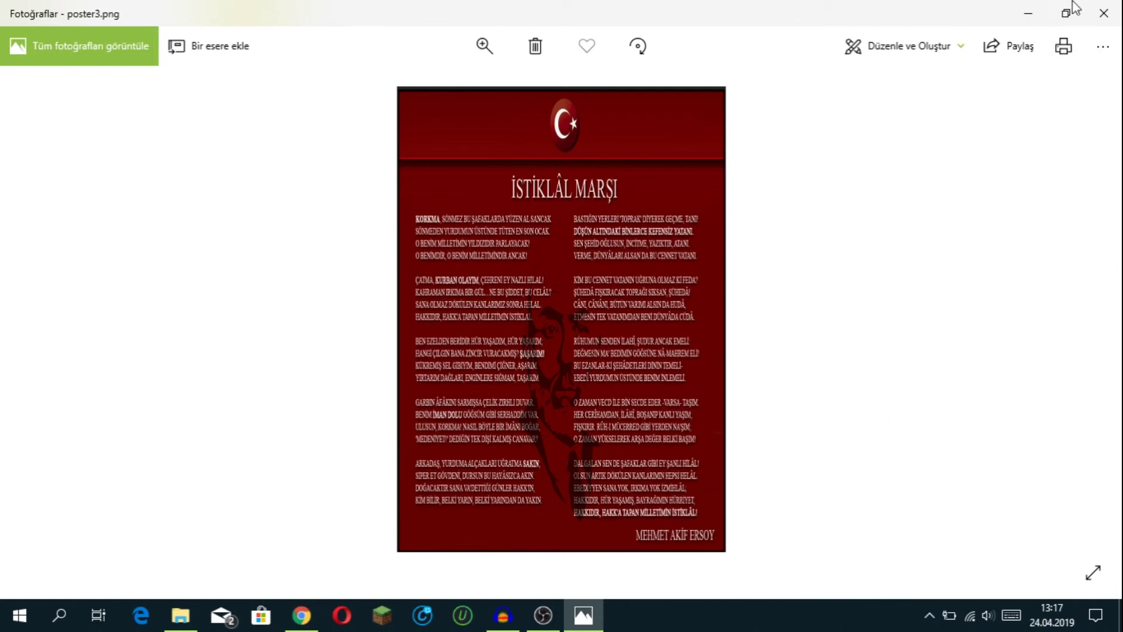
pyautogui.click(1103, 12)
# Step: Refresh the Images folder, point out the flag_garage and mugshot pictures, and return to the My Summer Car v30.01.2019 folder
pyautogui.rightClick(675, 254)
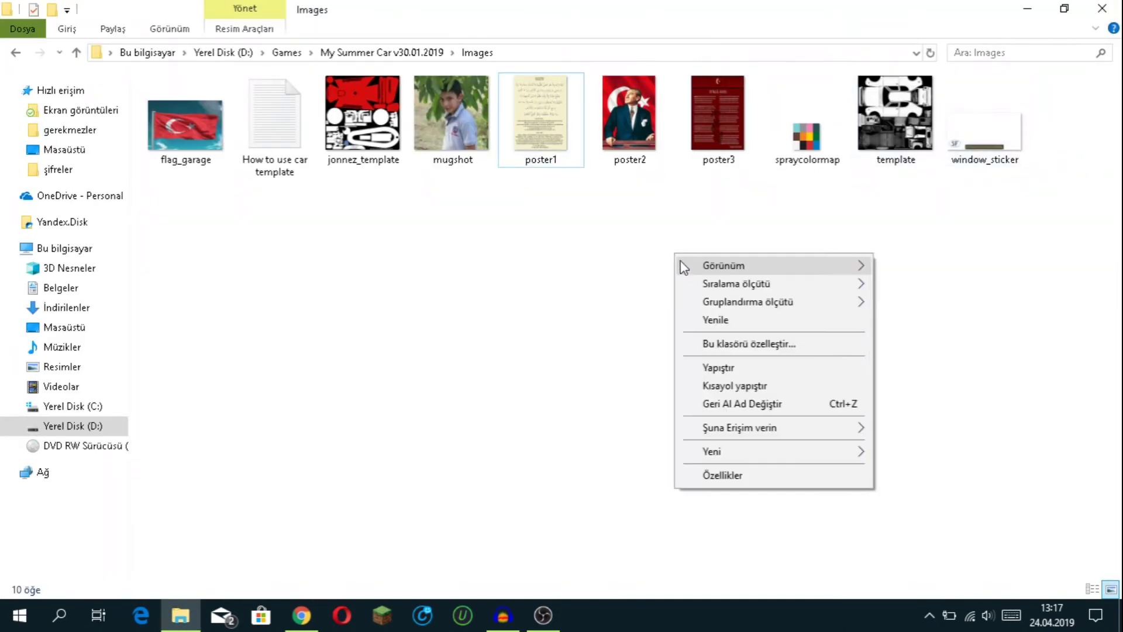
pyautogui.click(708, 321)
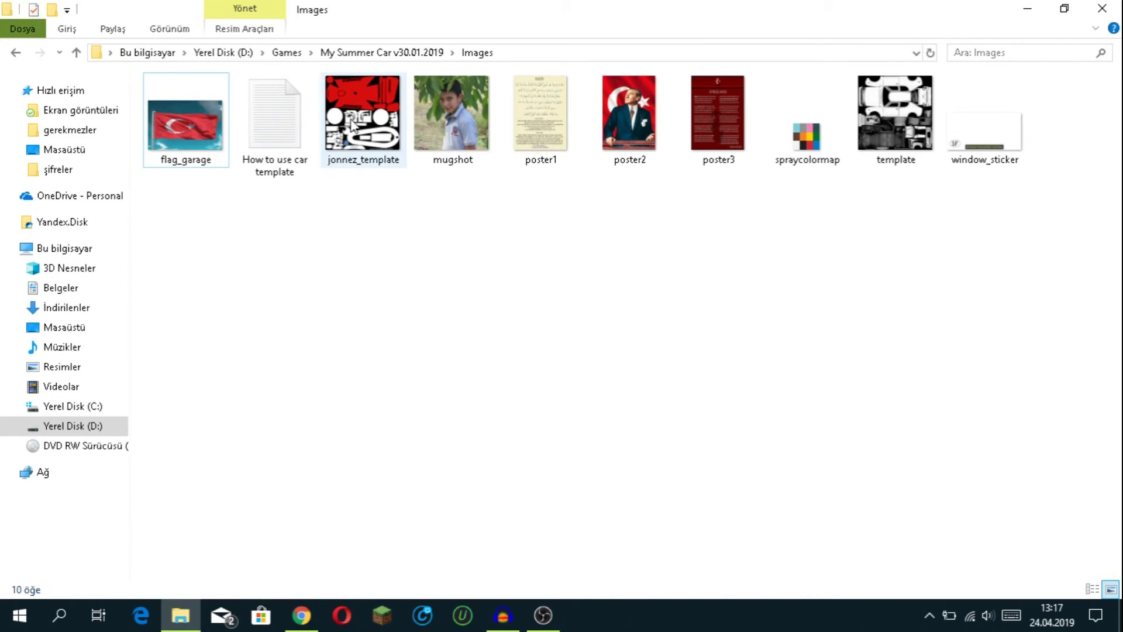
pyautogui.click(200, 162)
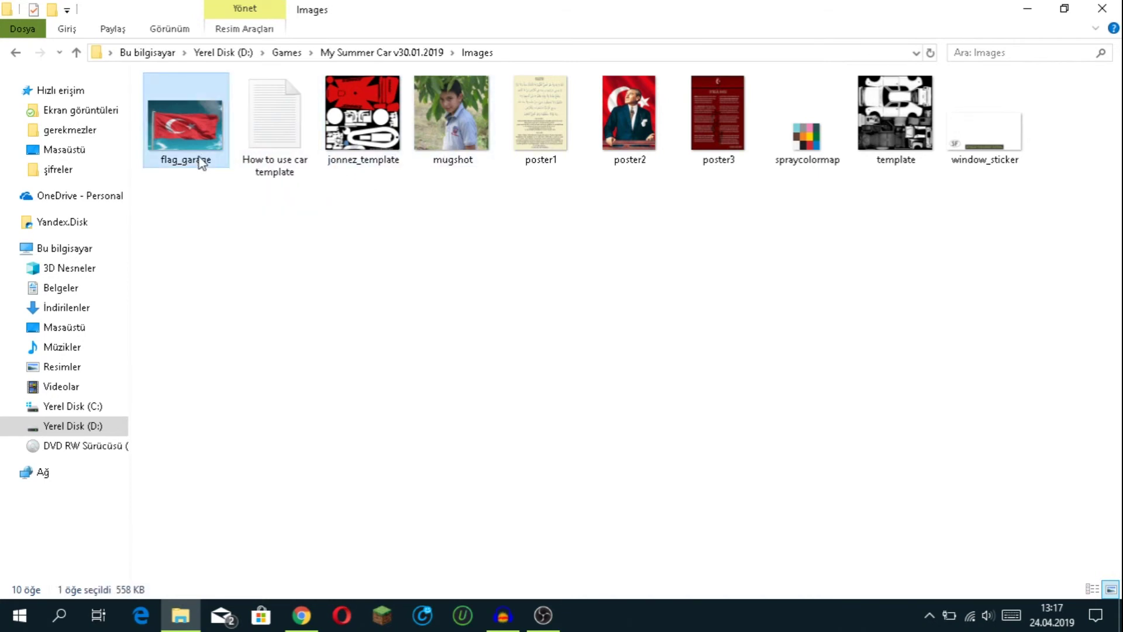
pyautogui.click(467, 145)
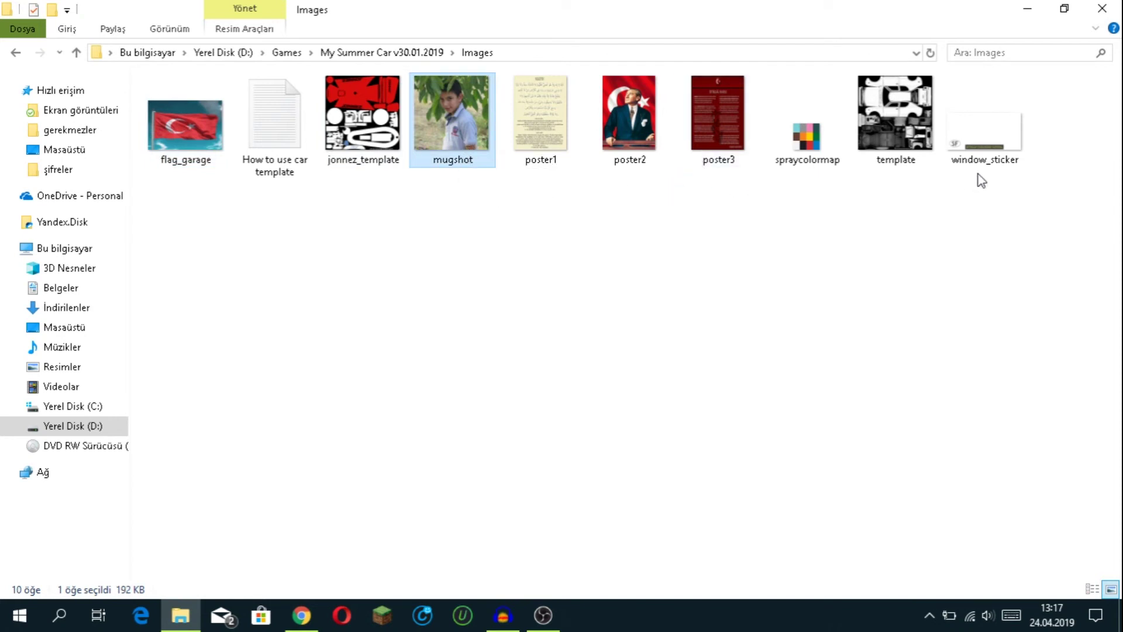
pyautogui.click(410, 53)
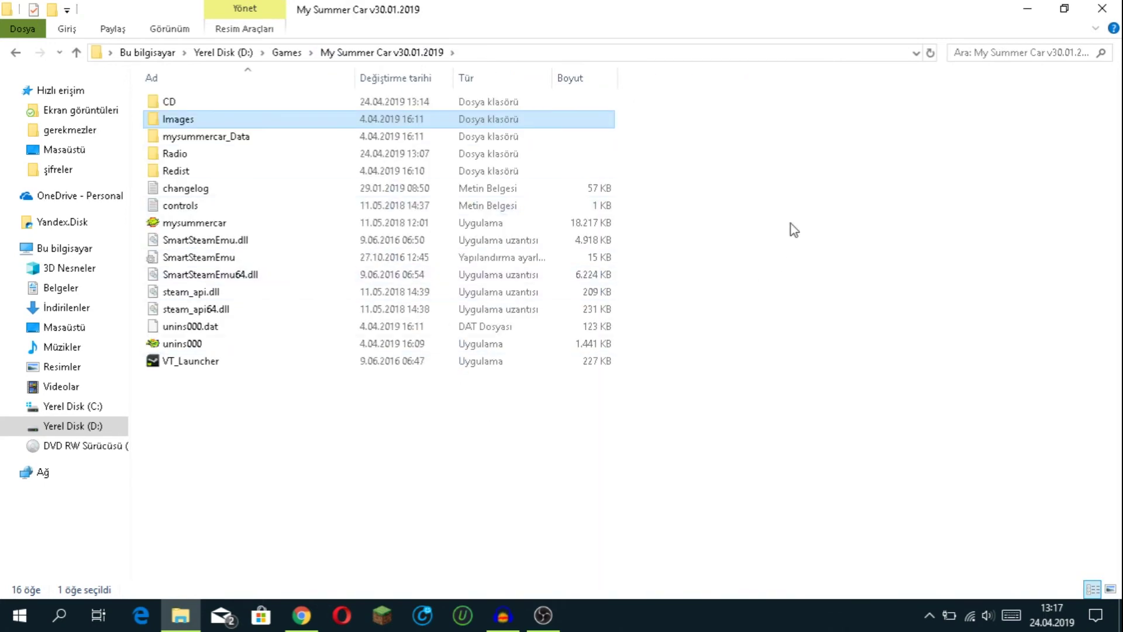
pyautogui.click(801, 189)
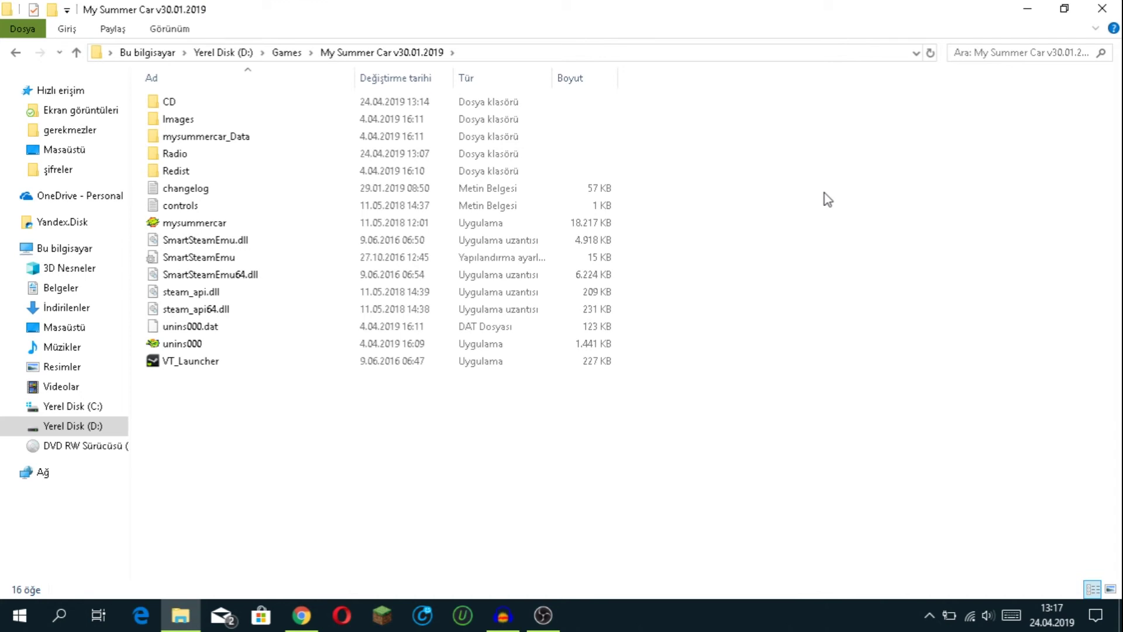